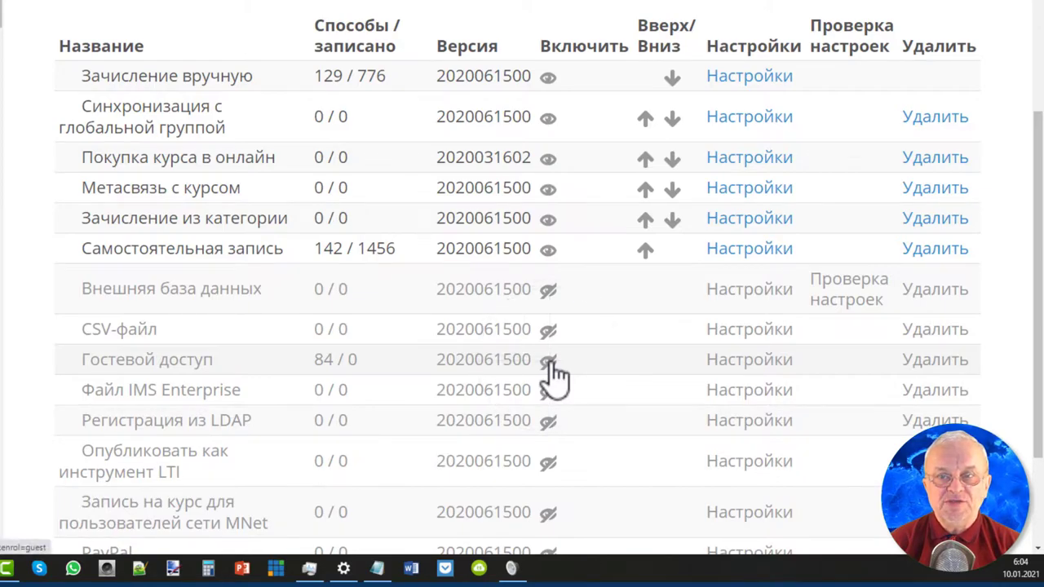
Toggle Гостевой доступ with its eye icon, then open the Добавить способ enrolment methods list.
scroll(555, 377, down, 5)
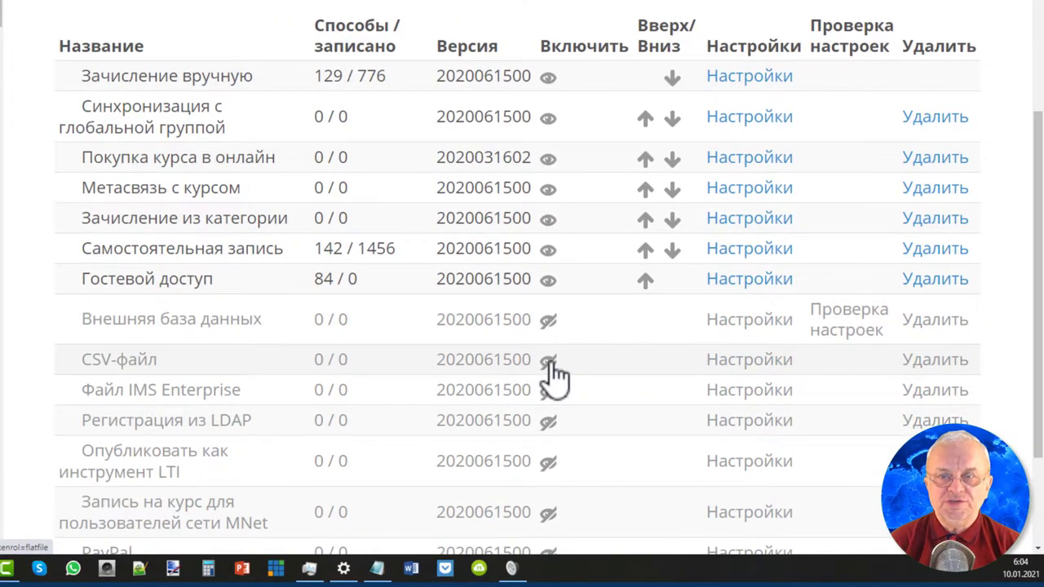
click(549, 280)
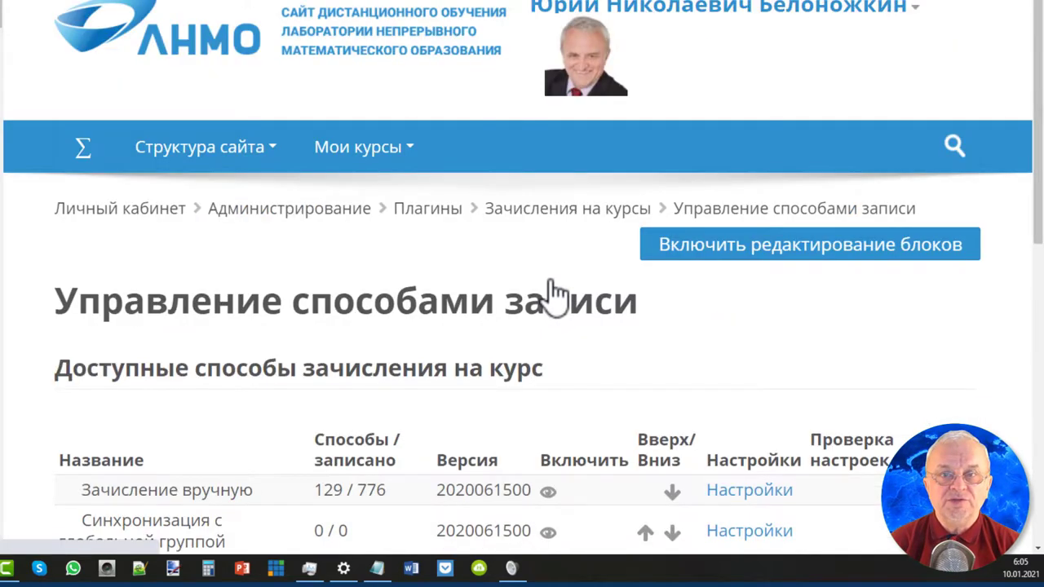
scroll(552, 282, down, 5)
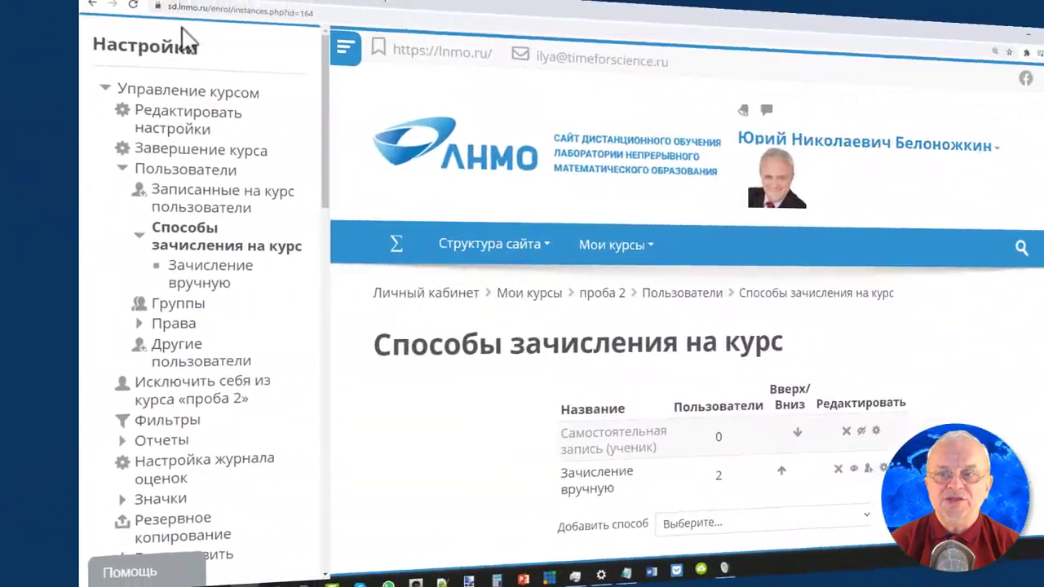
scroll(404, 375, down, 1)
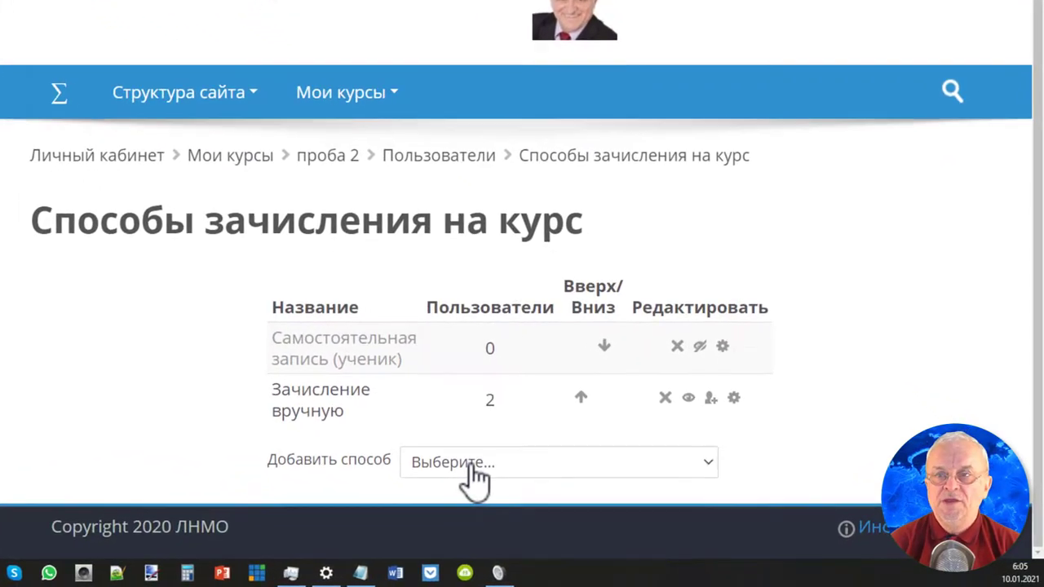
click(447, 459)
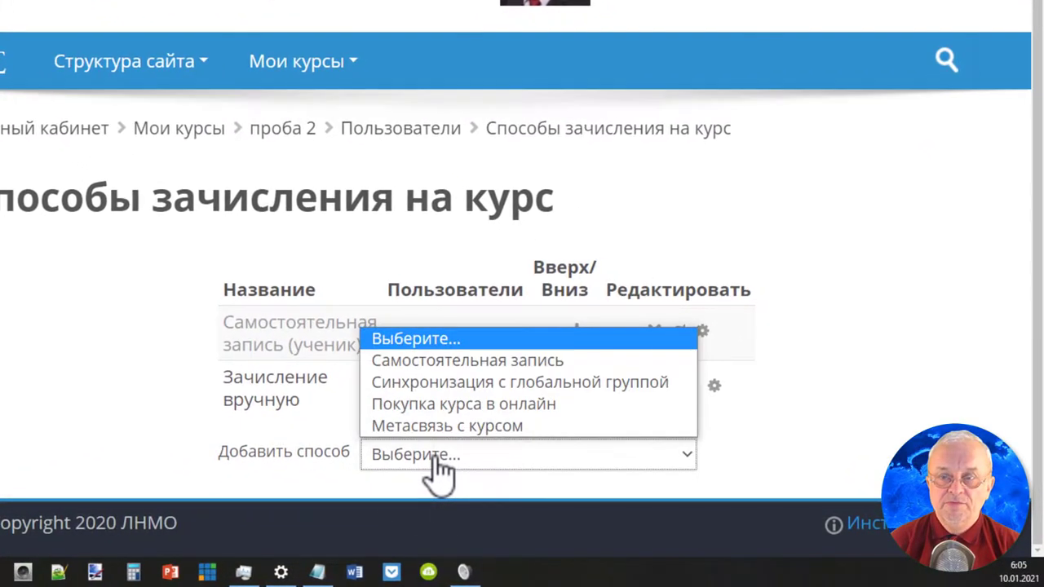
key(Down)
key(Down)
key(Down)
click(430, 405)
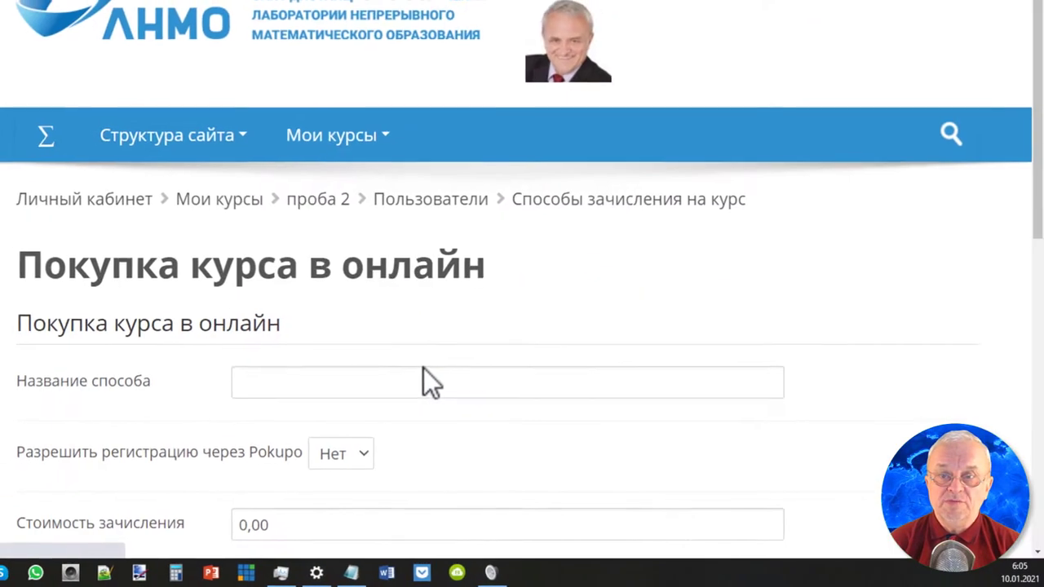
scroll(431, 372, down, 5)
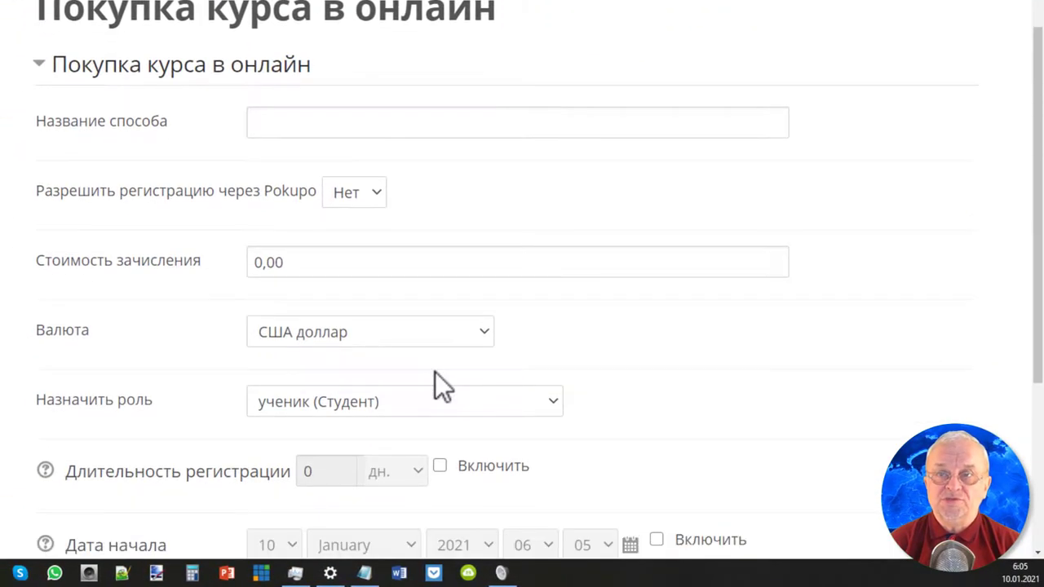
click(299, 121)
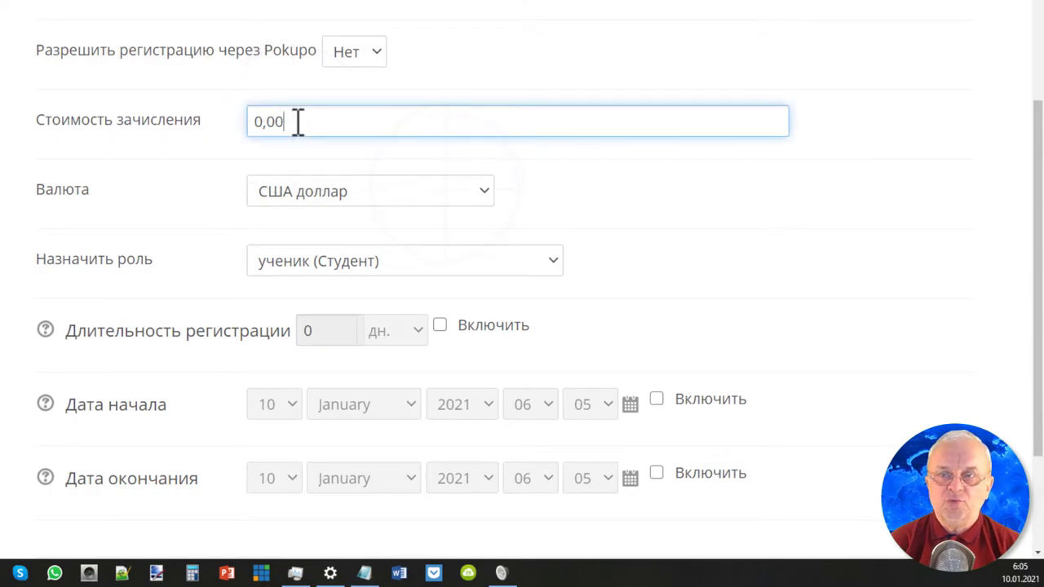
click(460, 197)
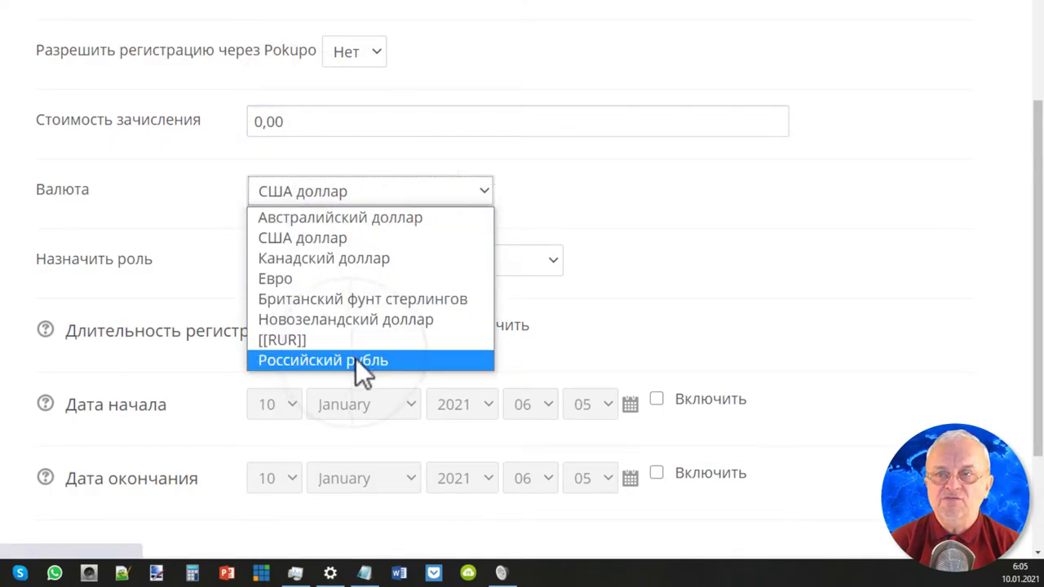
click(359, 361)
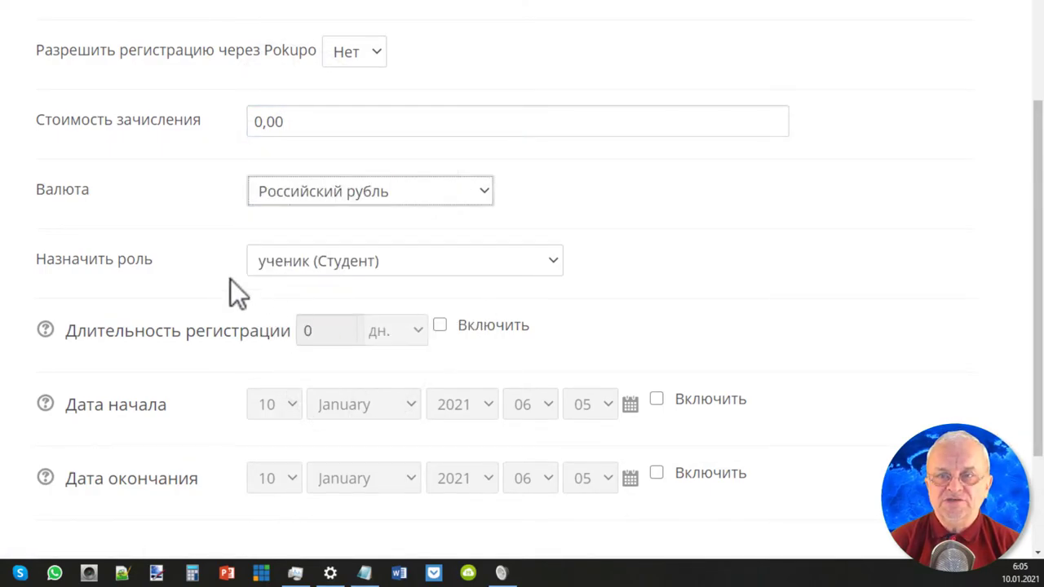
scroll(231, 279, down, 3)
click(442, 186)
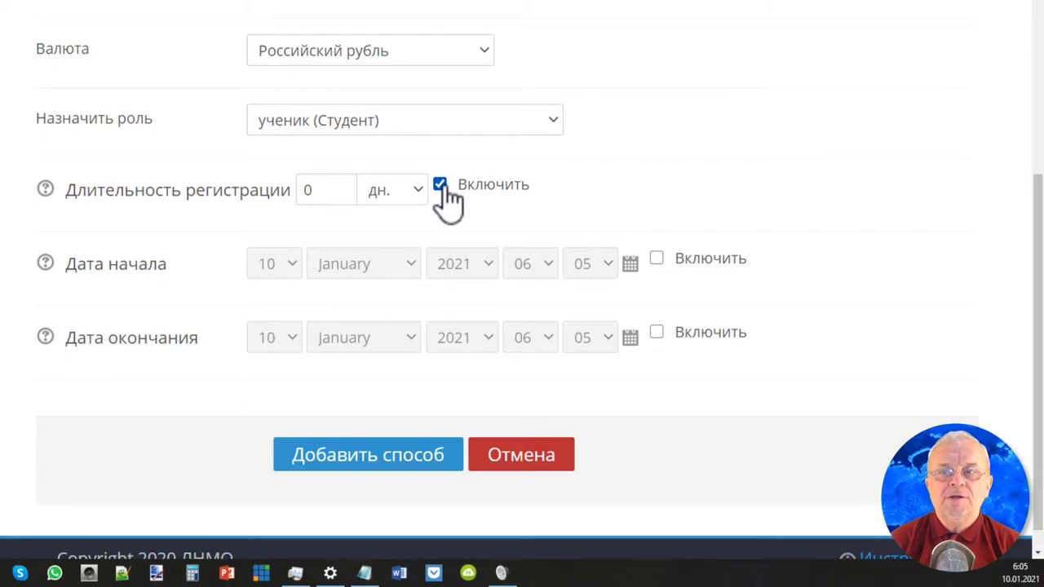
click(657, 260)
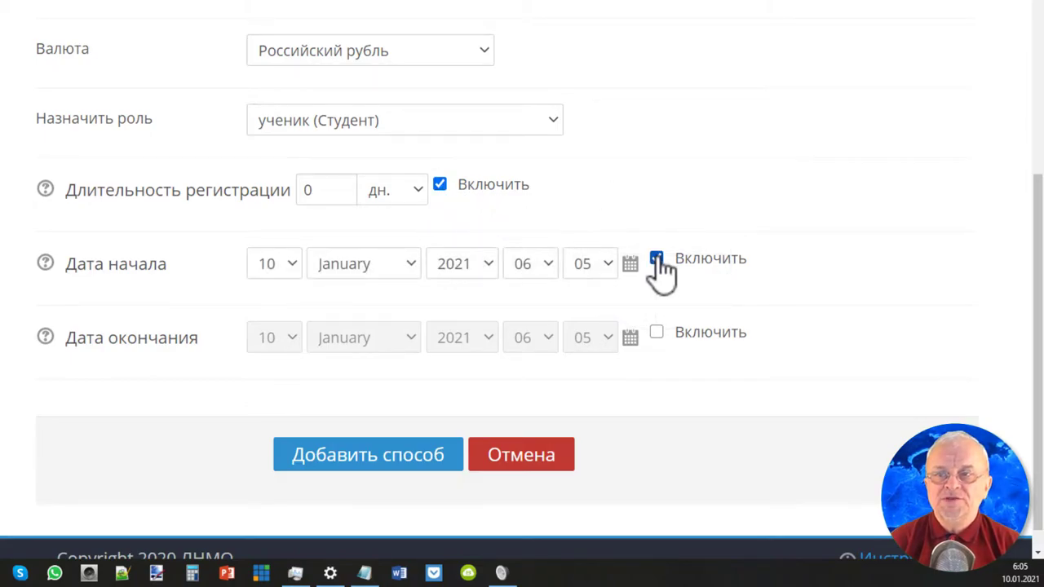
click(657, 333)
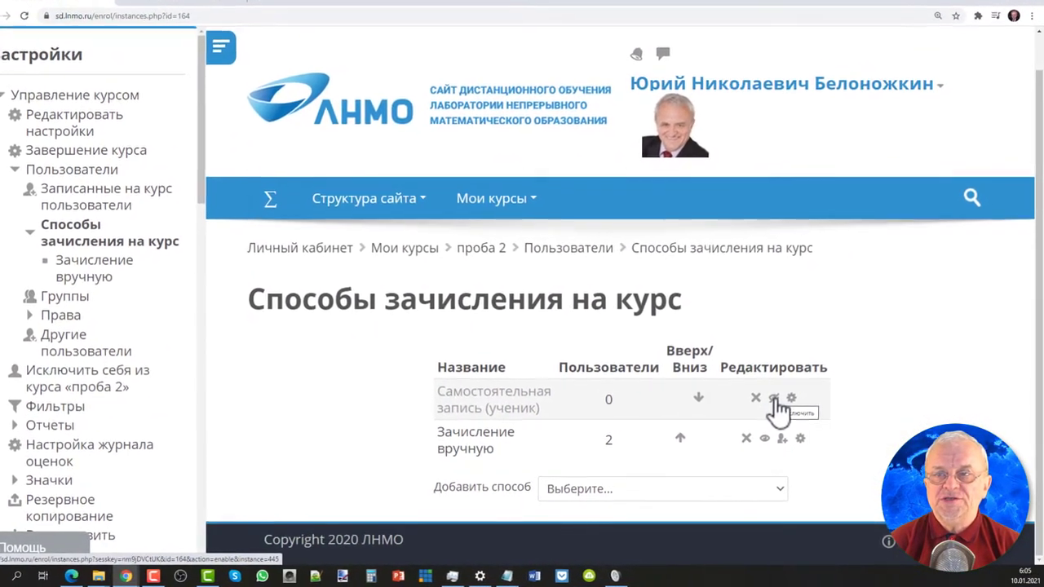
Enable Самостоятельная запись (ученик) and open its settings form.
click(774, 399)
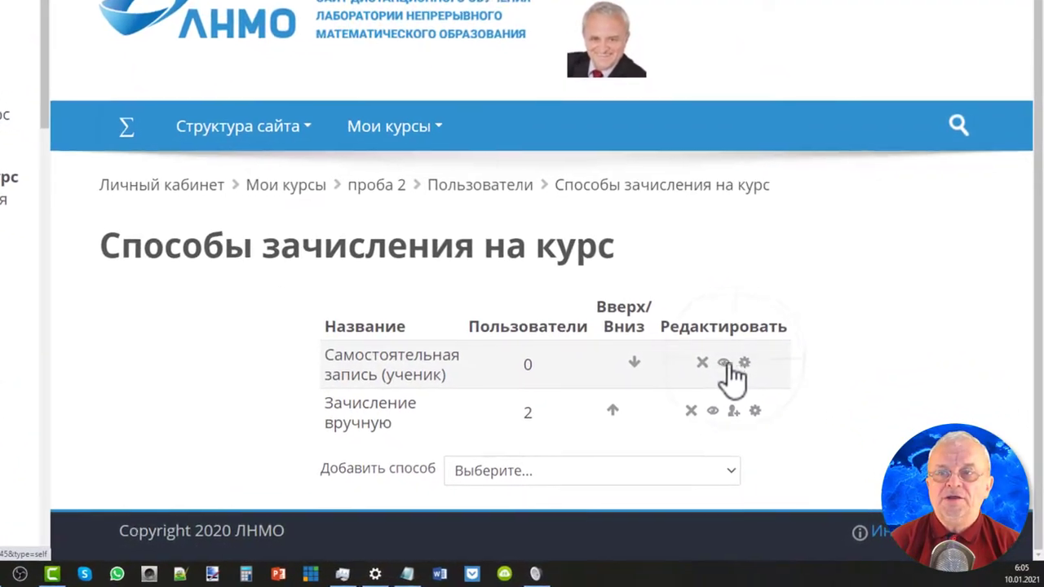
click(744, 363)
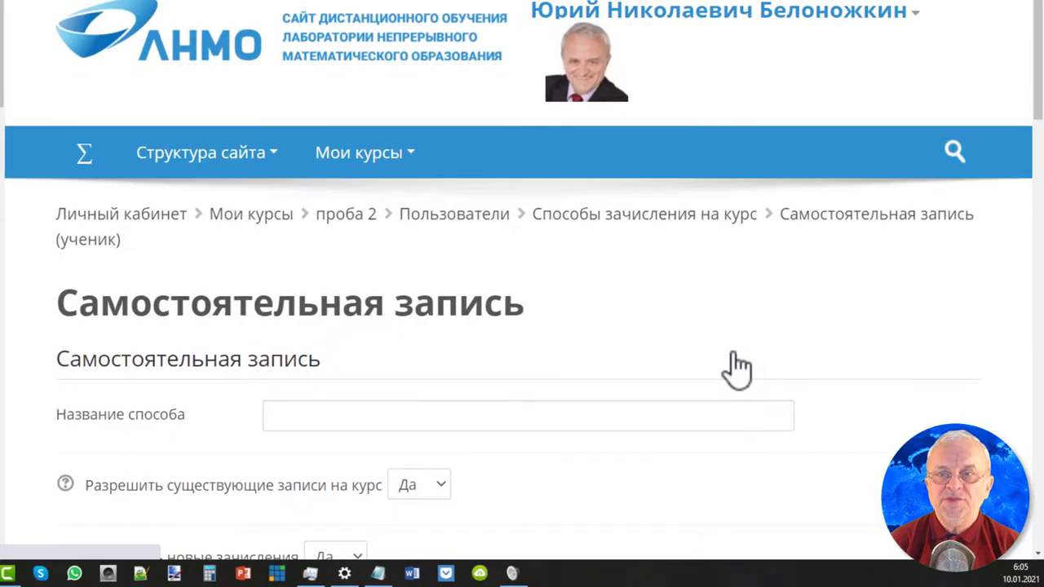
scroll(131, 311, down, 4)
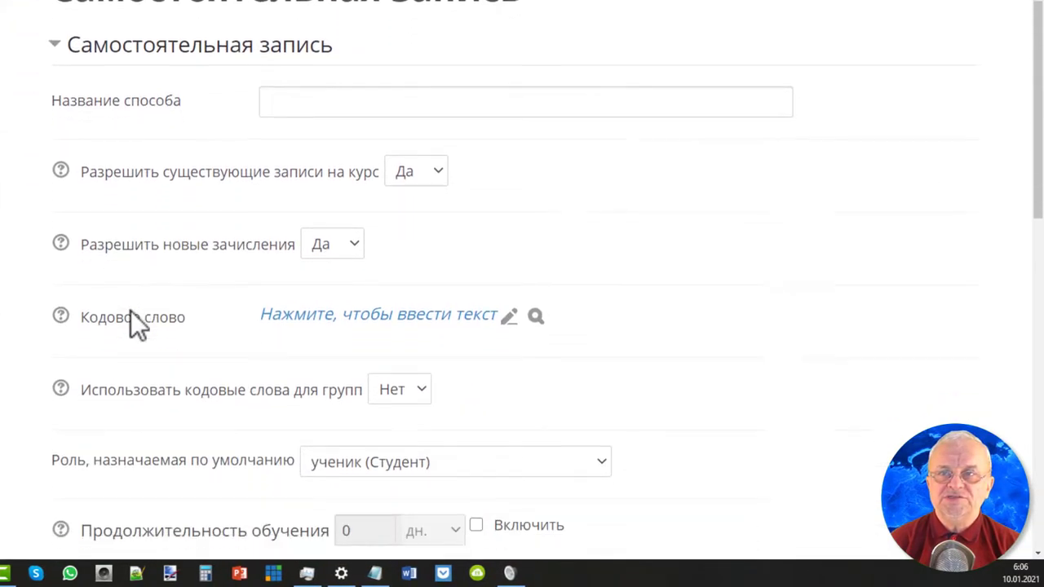
scroll(130, 311, down, 2)
scroll(562, 182, down, 2)
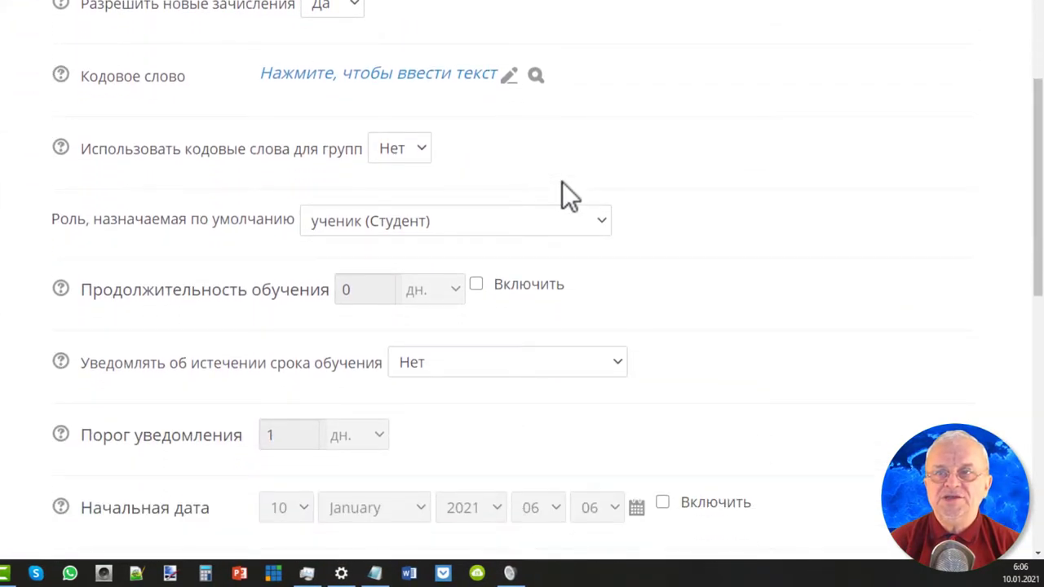
scroll(562, 182, down, 2)
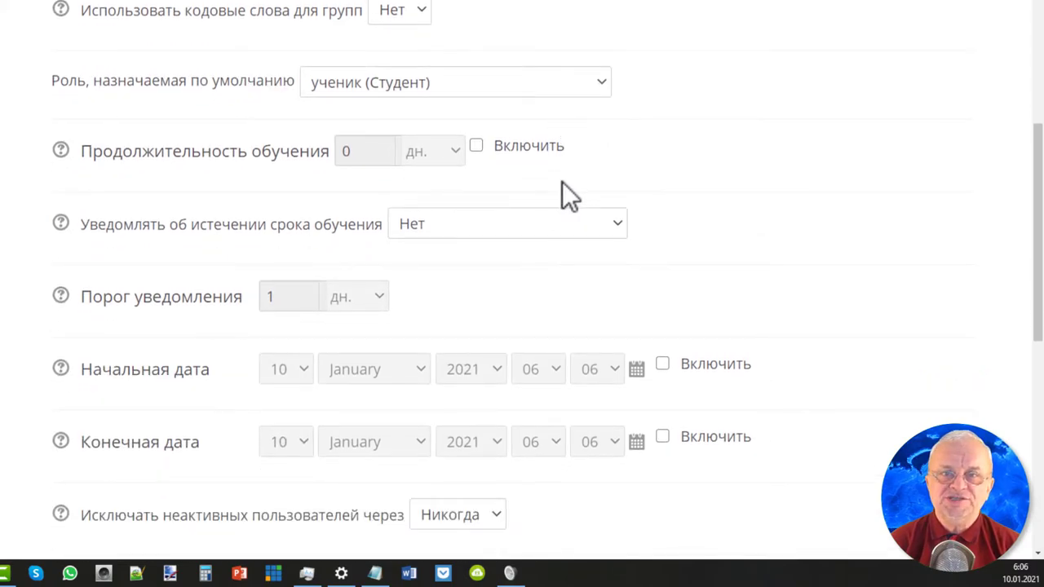
scroll(562, 182, up, 3)
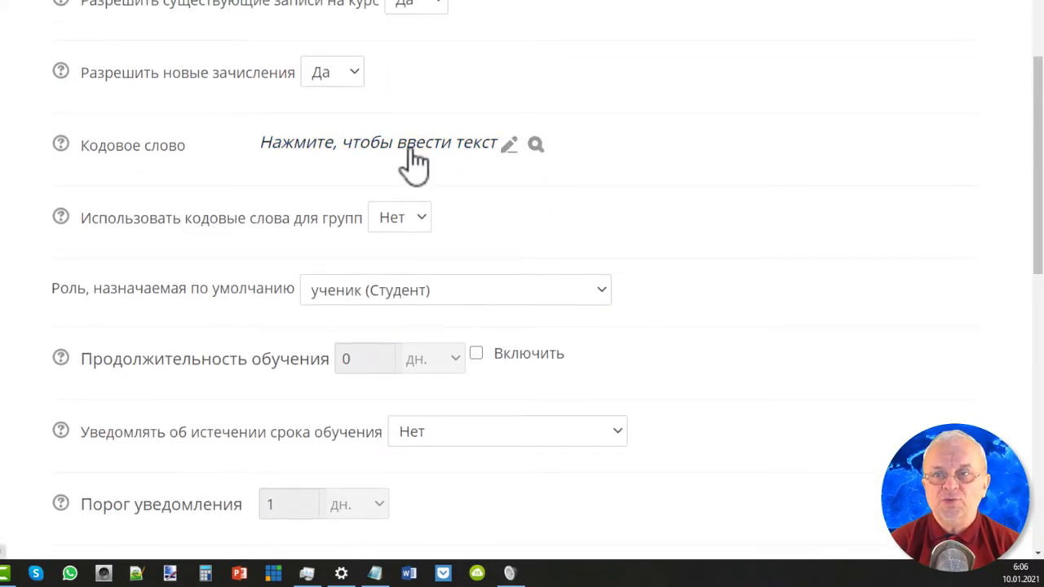
Type the self-enrolment key, revealing it to check the entry.
click(509, 145)
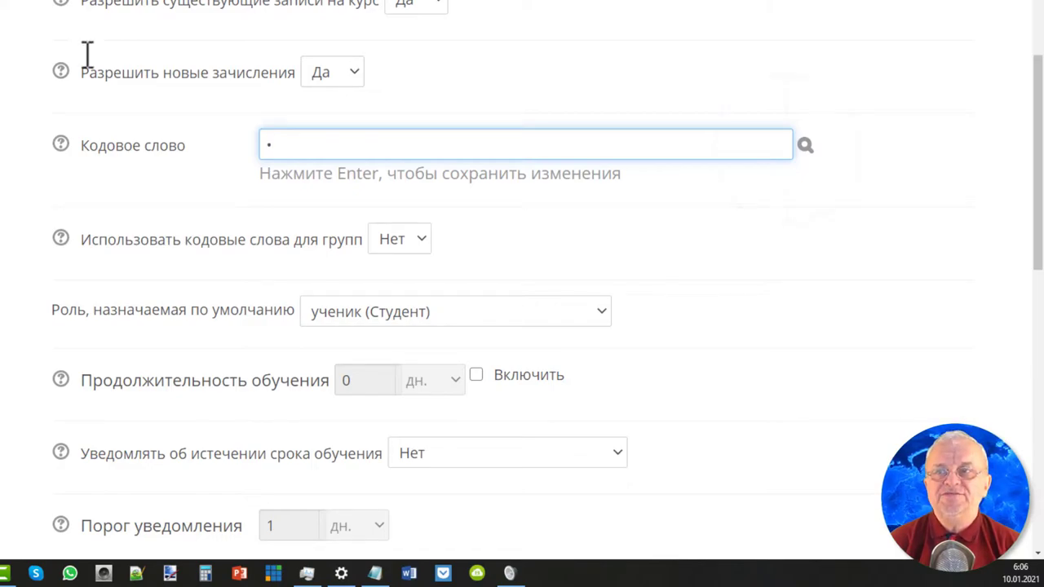
click(805, 145)
click(418, 155)
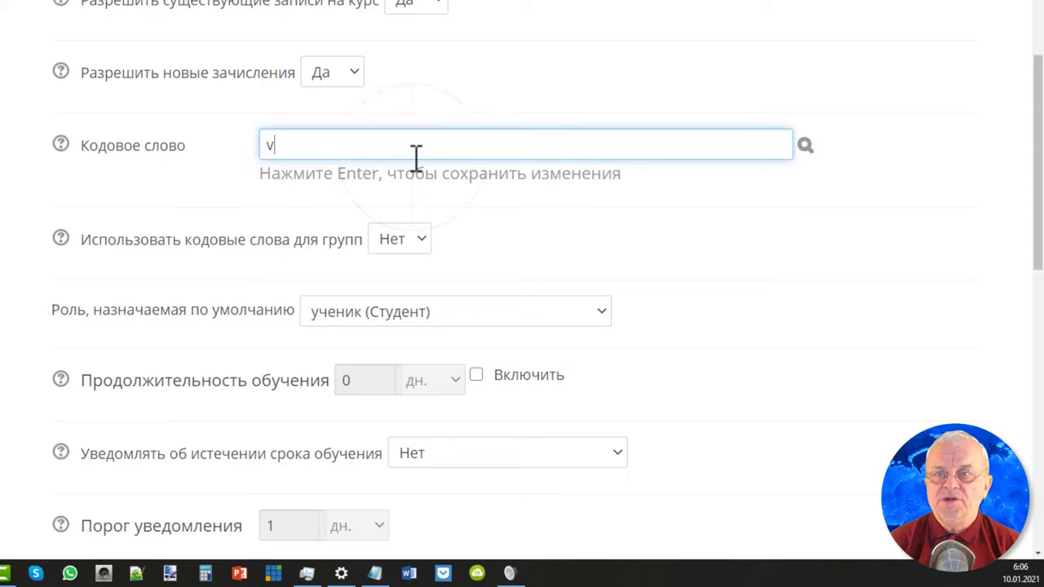
key(BackSpace)
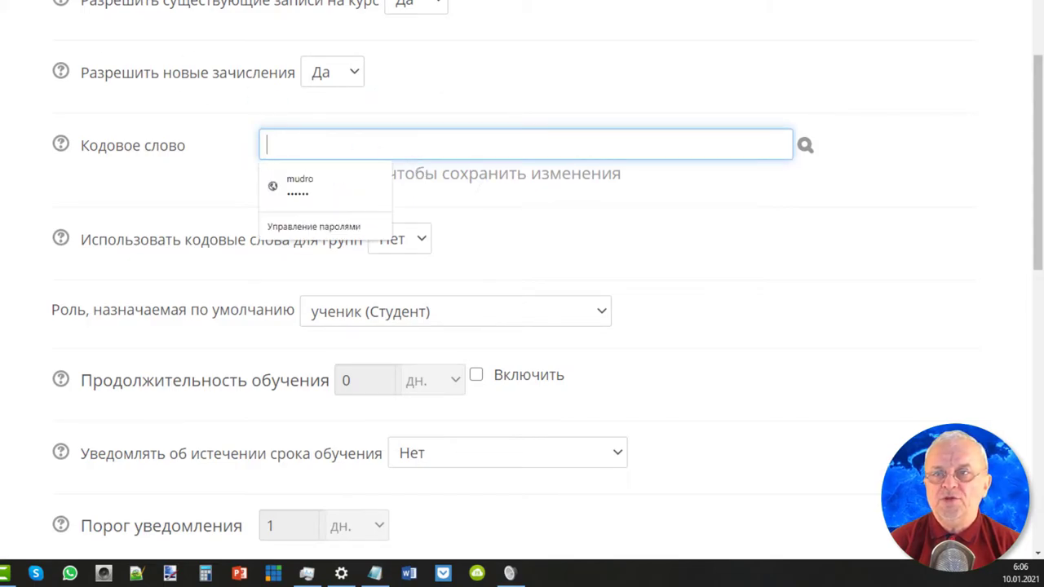
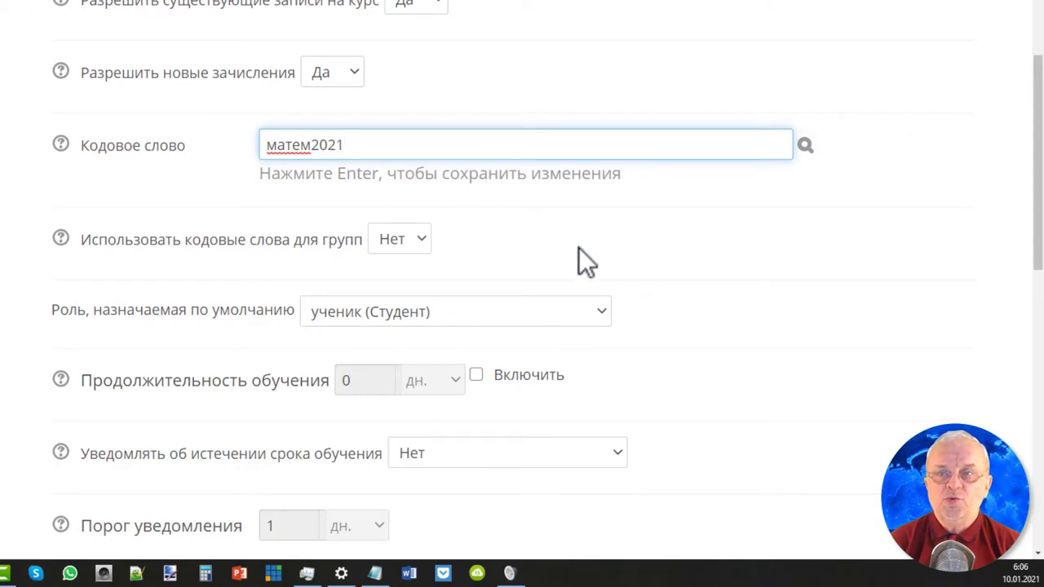
Move down the form to the welcome message field and start editing it.
scroll(578, 247, down, 6)
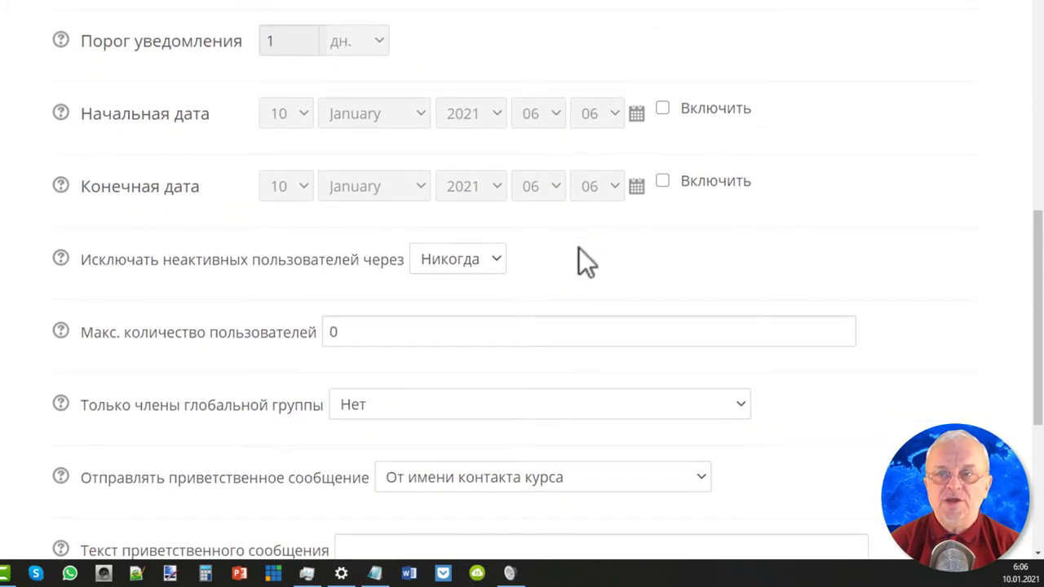
scroll(579, 249, down, 4)
scroll(584, 265, down, 1)
click(427, 226)
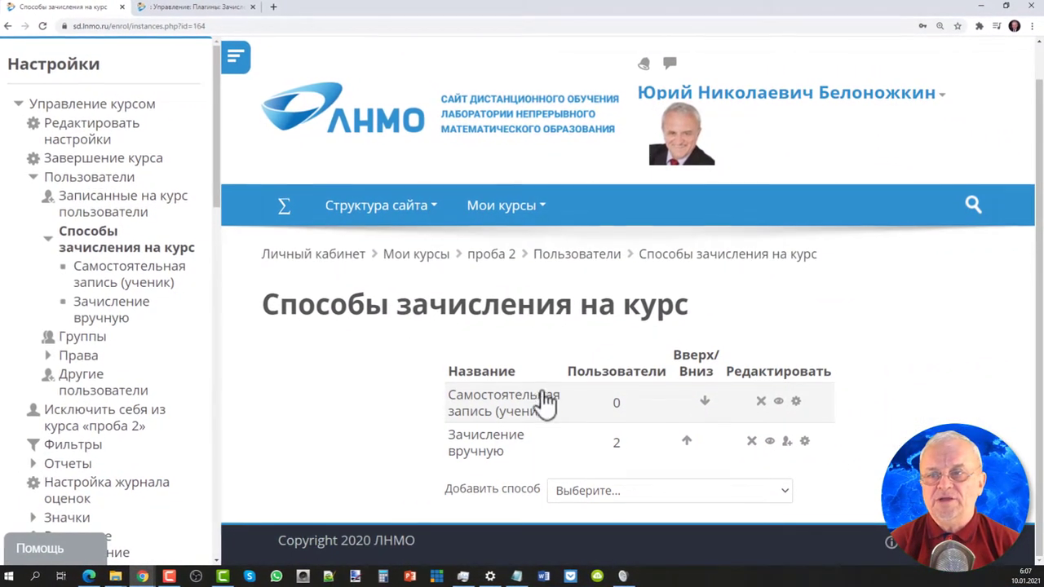
Disable self-enrolment and open the Зачисление вручную settings.
click(777, 401)
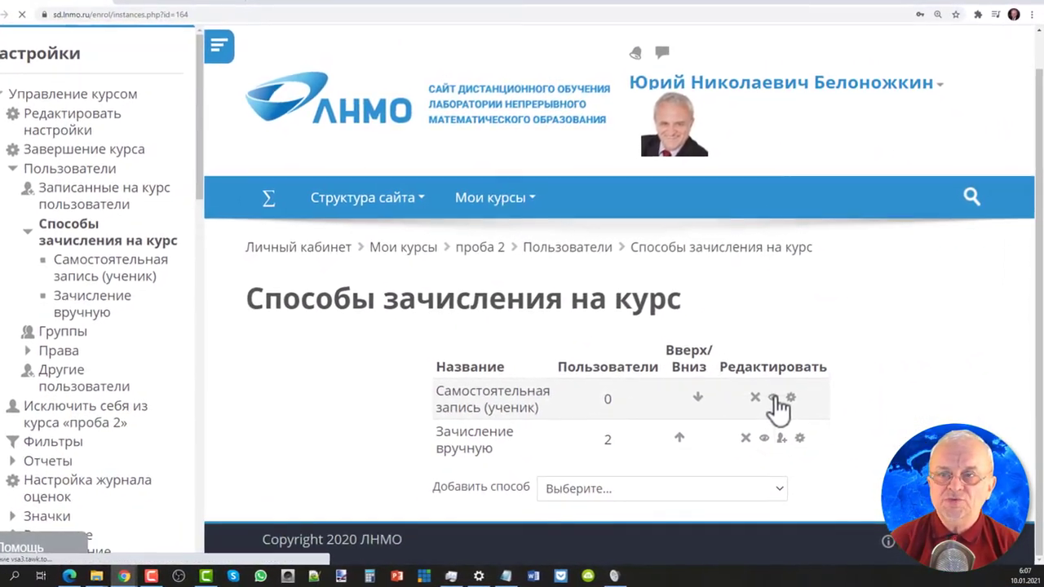
scroll(769, 397, down, 1)
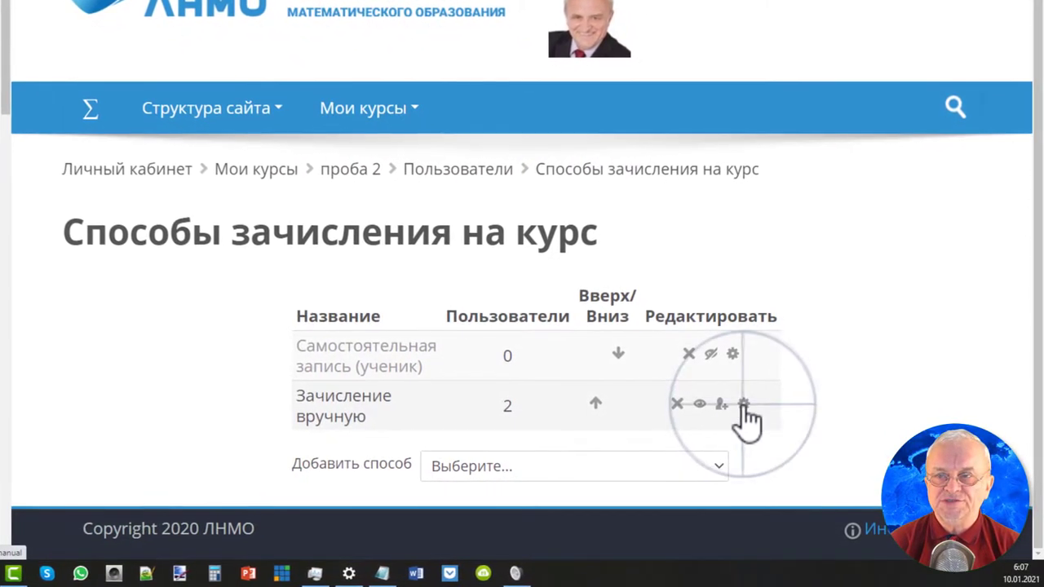
click(742, 405)
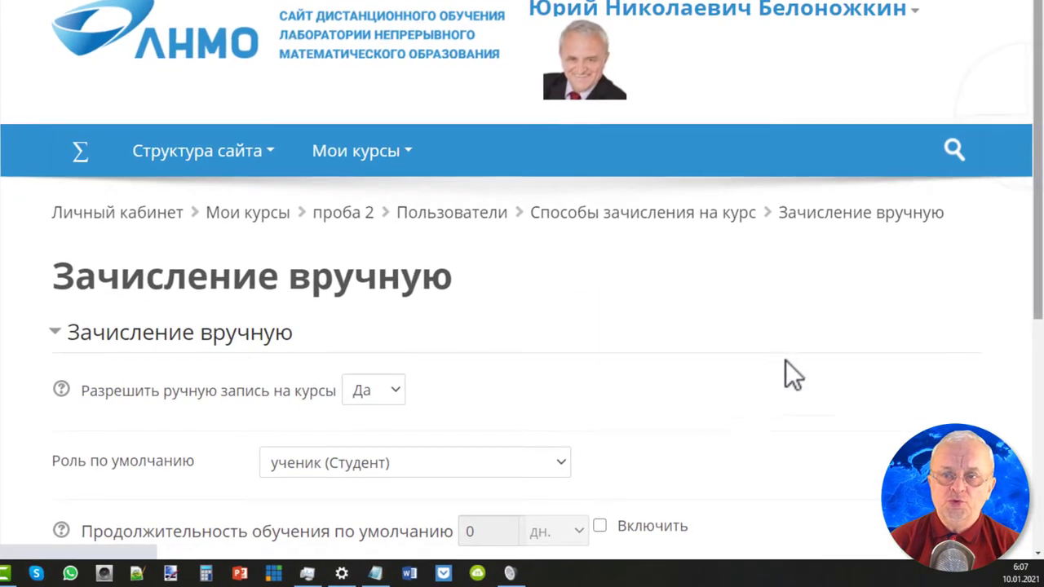
scroll(1038, 131, down, 4)
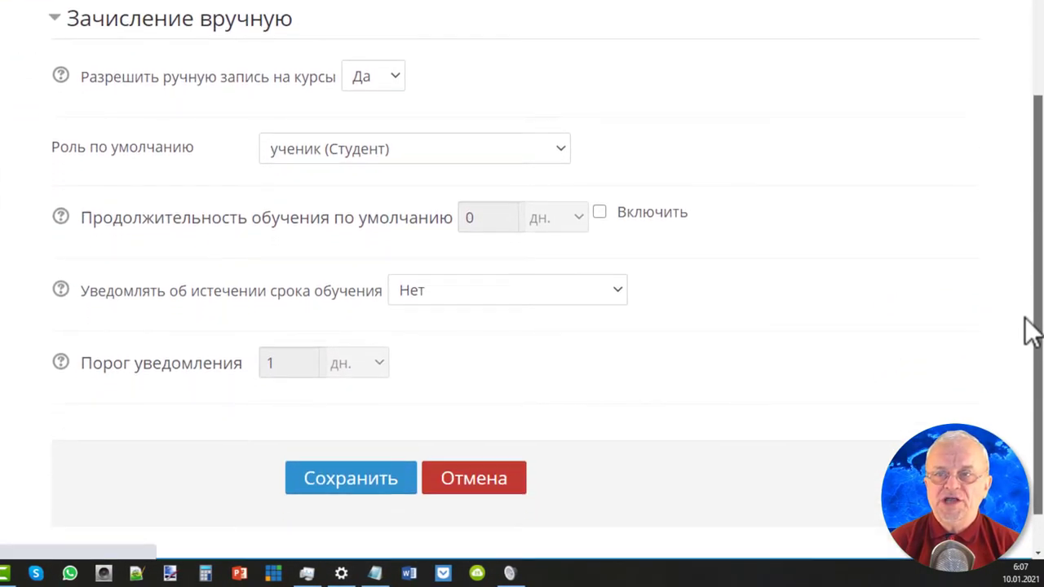
Try the default duration and teacher-and-student expiry notification options, then cancel without saving.
click(603, 216)
click(609, 219)
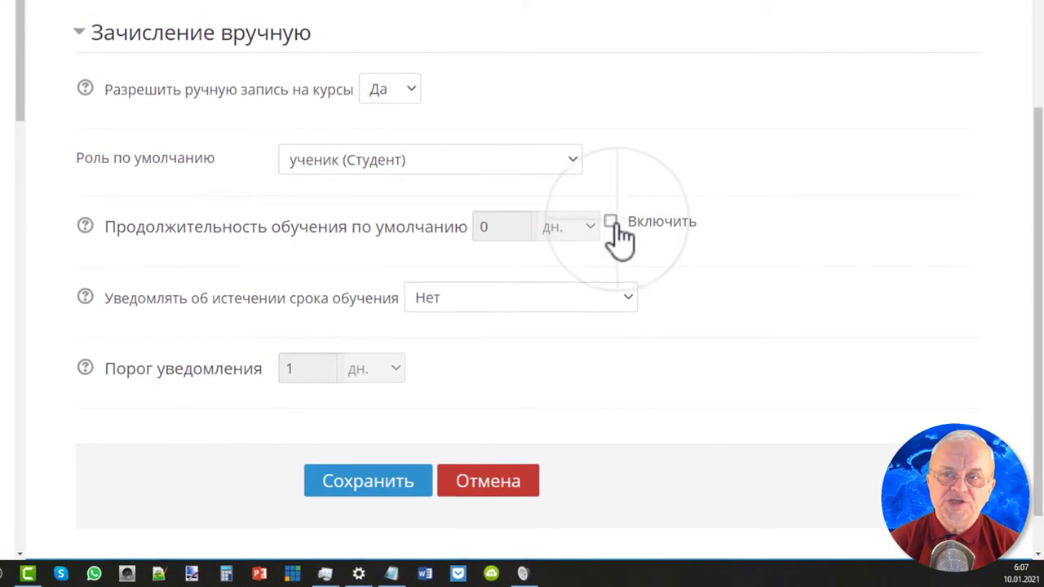
click(623, 295)
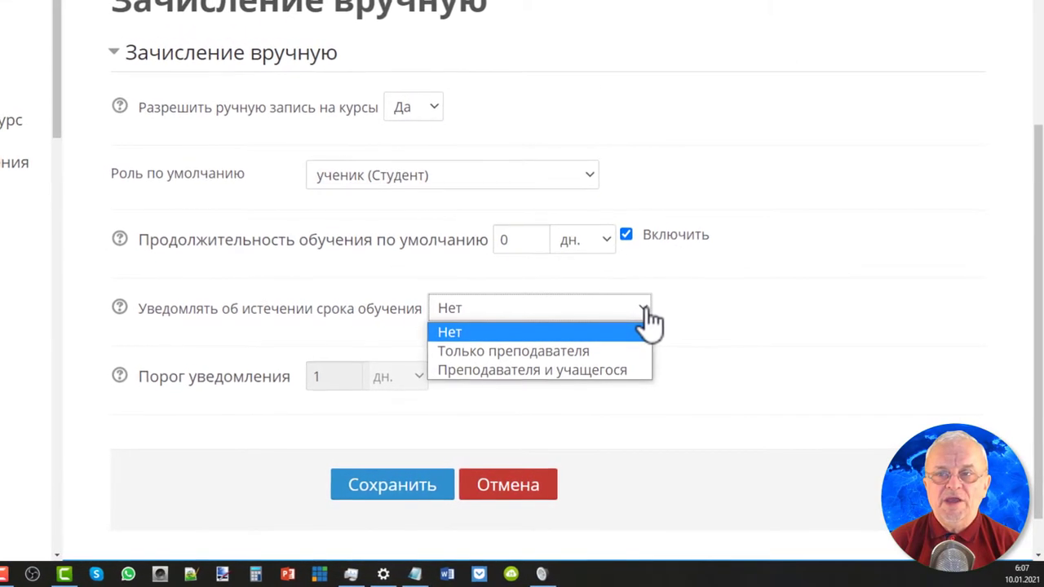
click(641, 308)
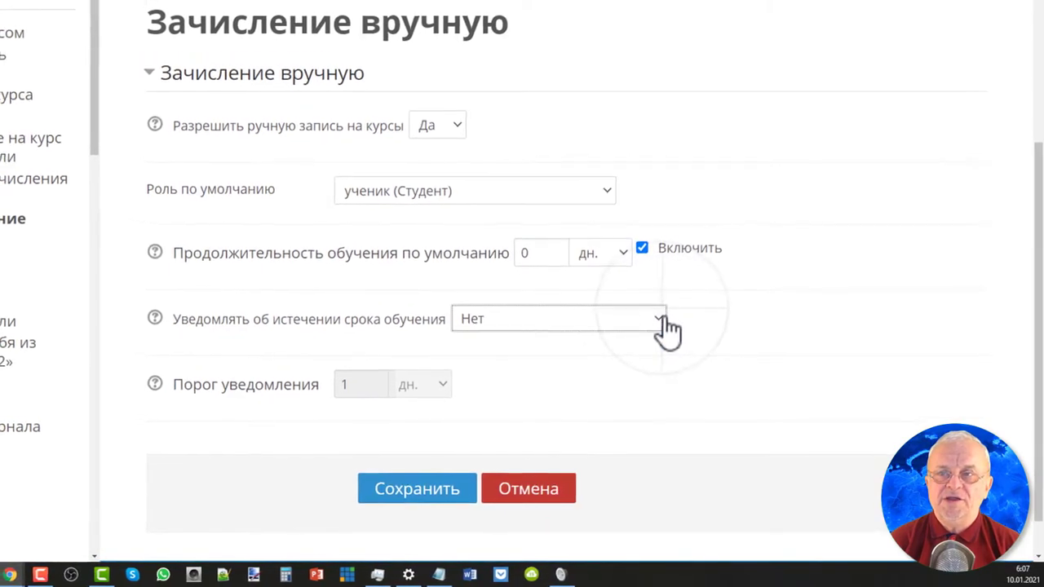
click(663, 324)
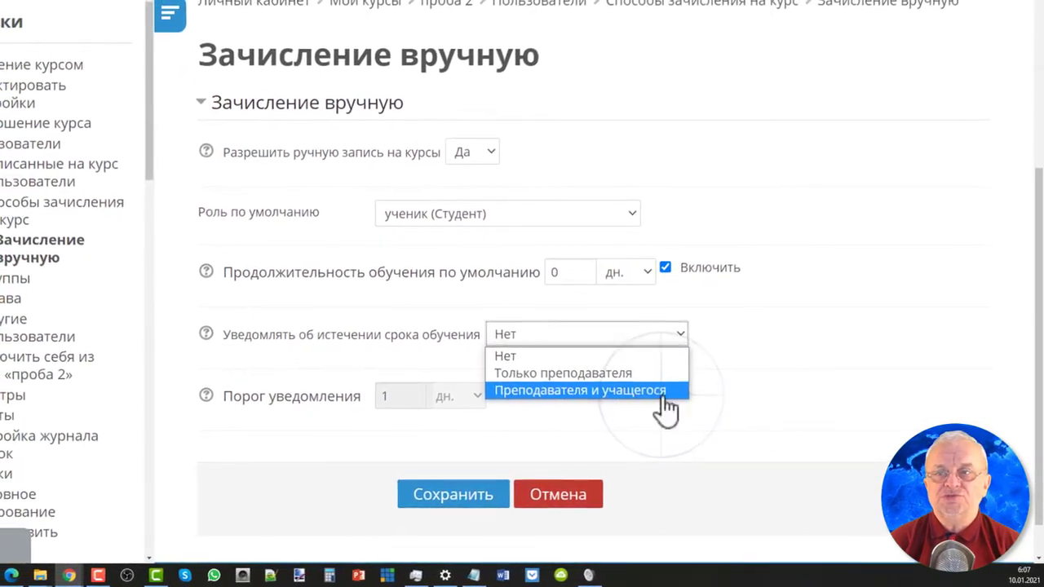
click(663, 391)
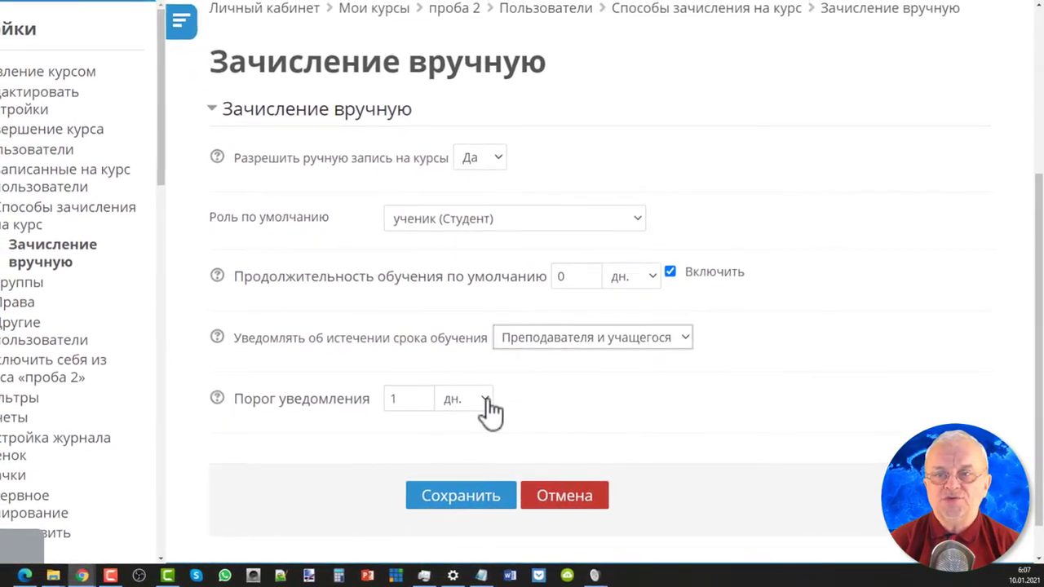
click(478, 397)
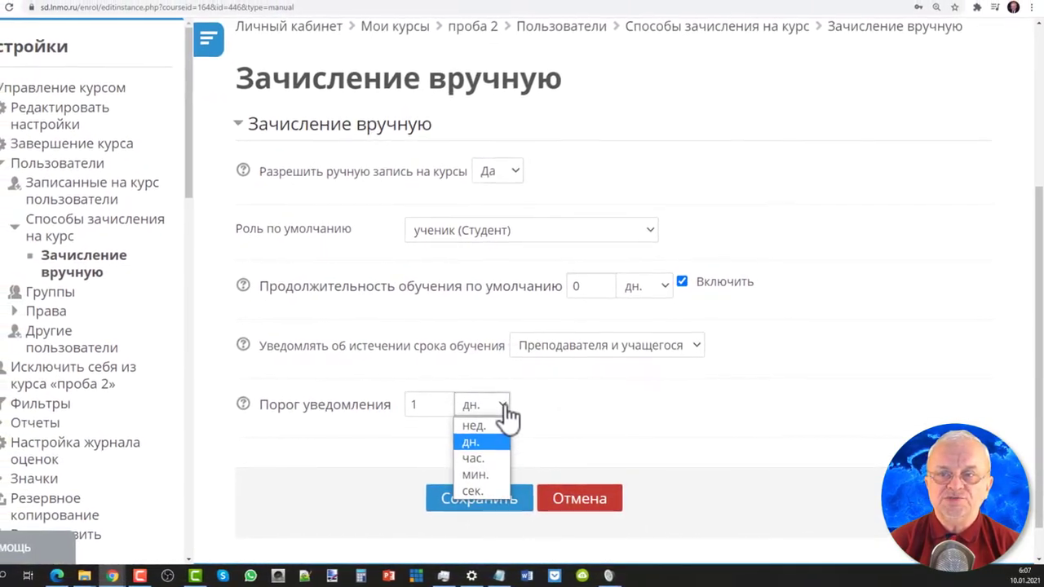
click(504, 408)
click(599, 507)
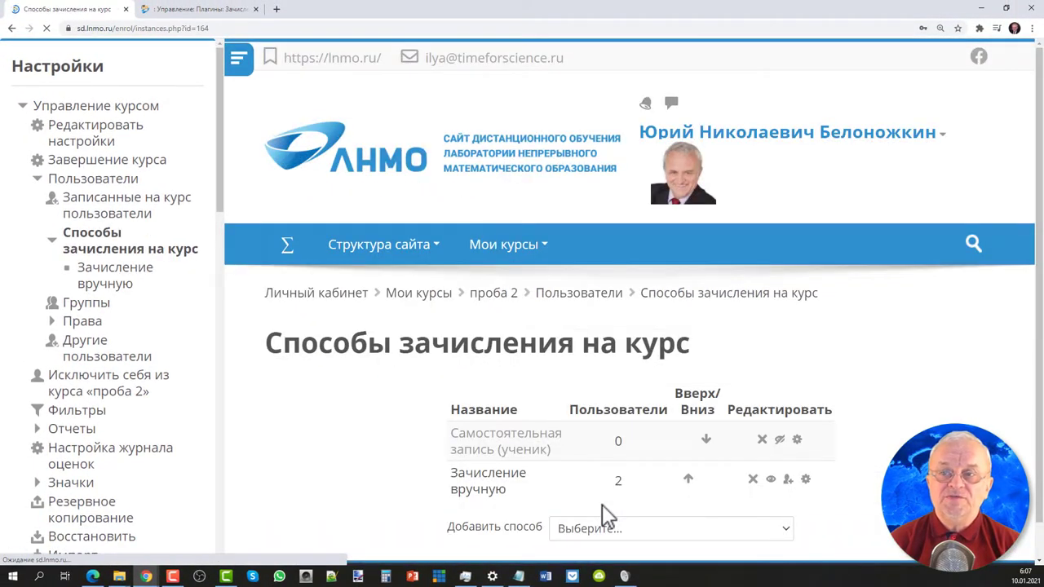
On the manual enrolment users page, remove the second enrolled user with Удалить.
scroll(608, 515, down, 1)
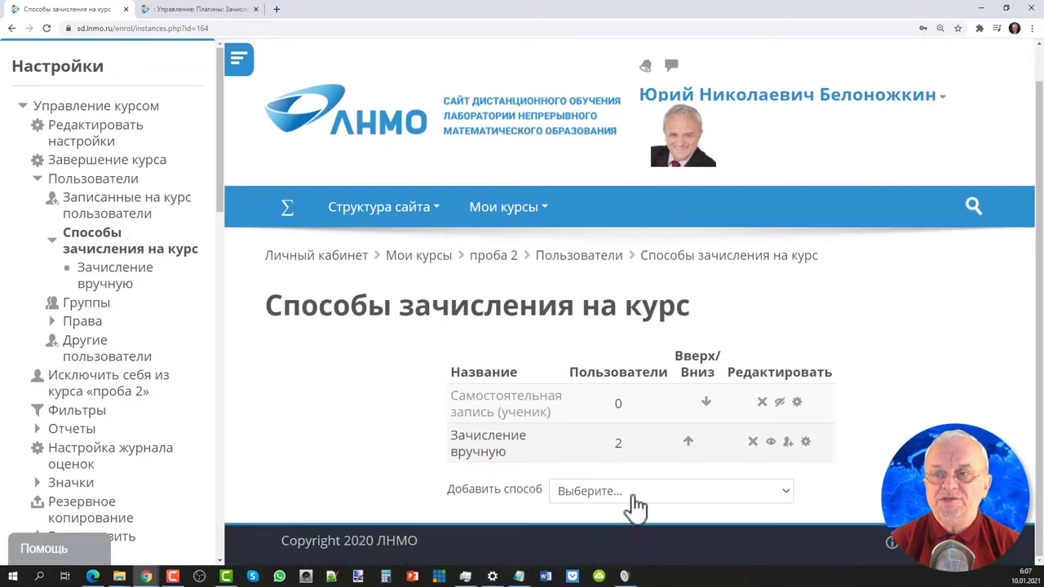
click(788, 443)
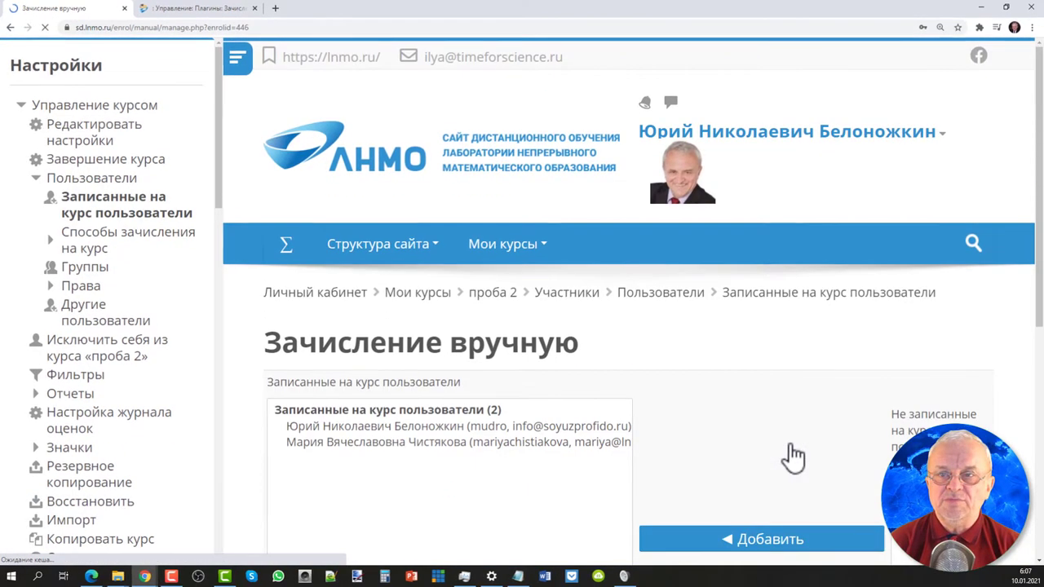
scroll(715, 408, down, 3)
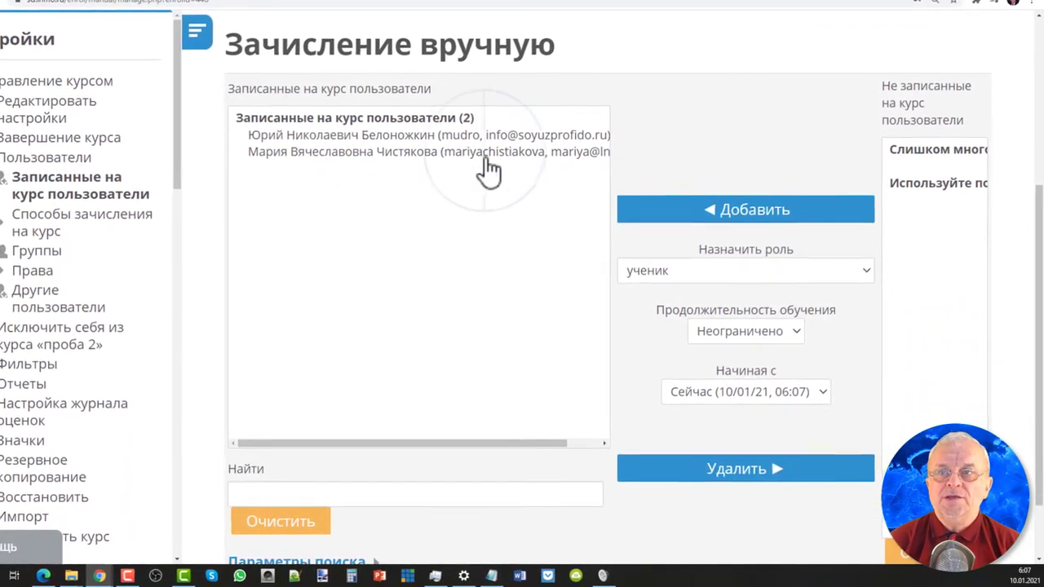
click(501, 202)
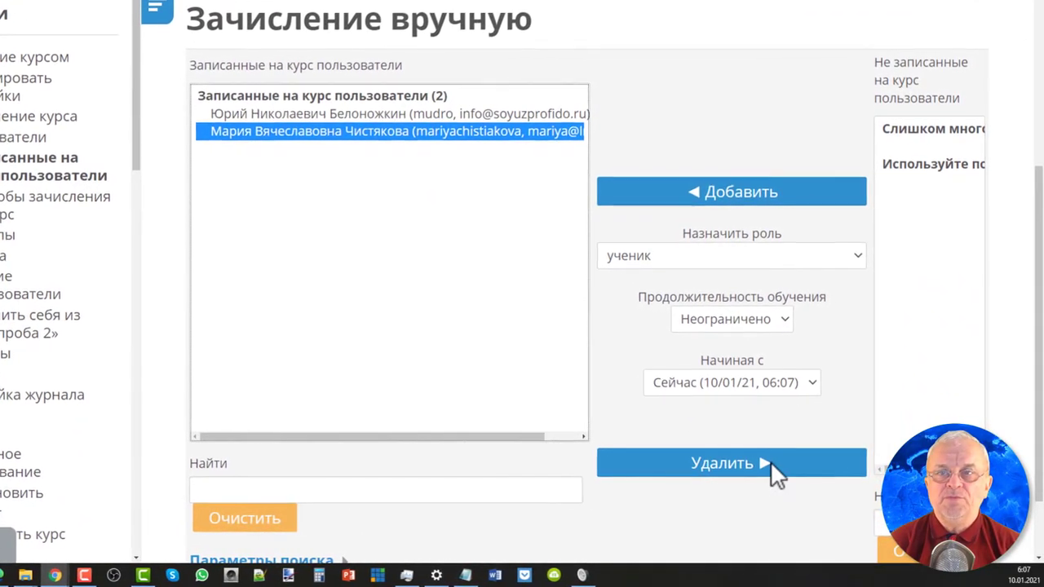
click(768, 464)
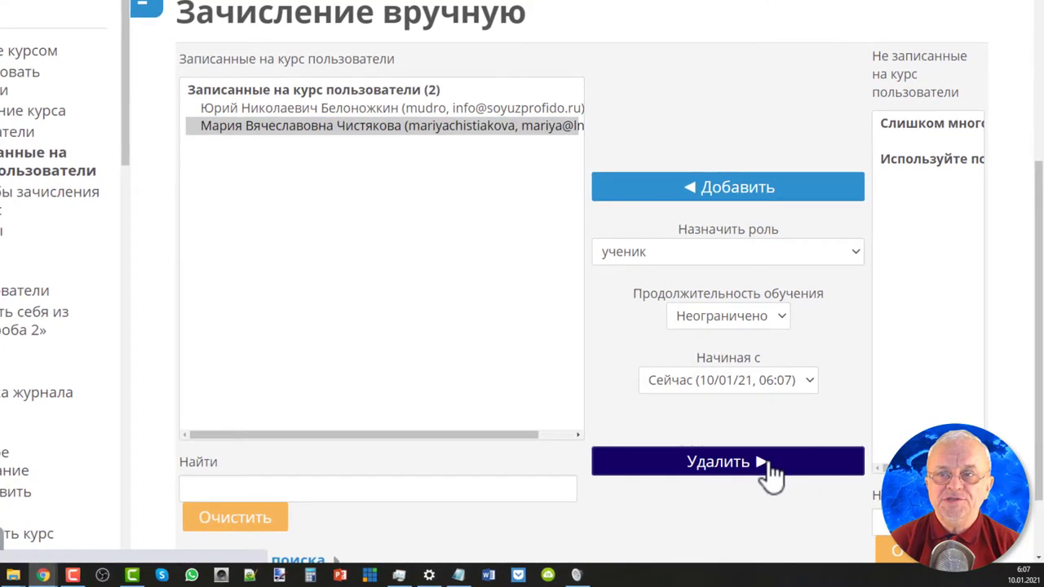
Close the navigation drawer and focus the Найти search for not-enrolled users.
scroll(769, 473, down, 3)
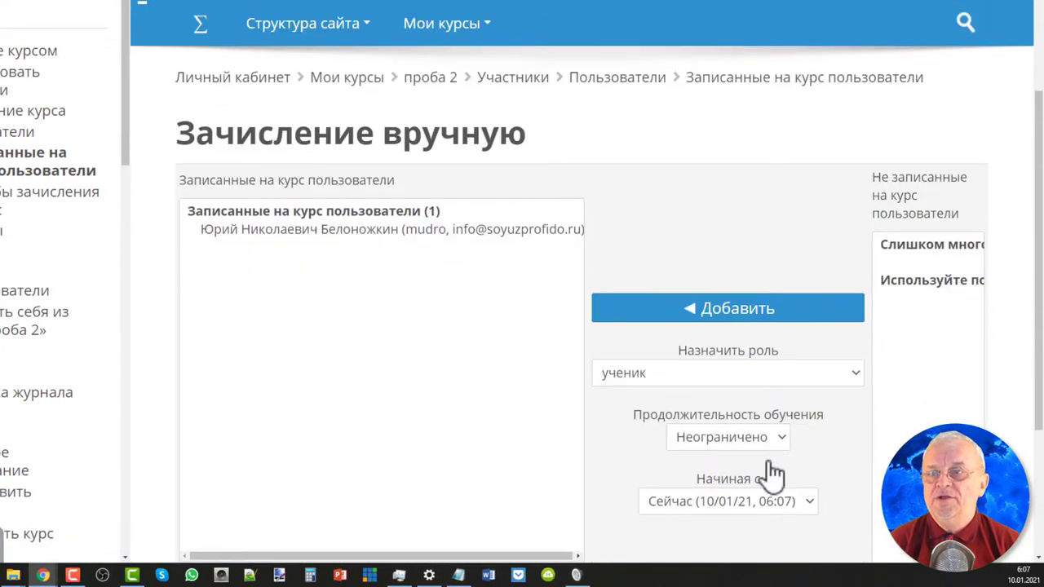
scroll(772, 473, down, 1)
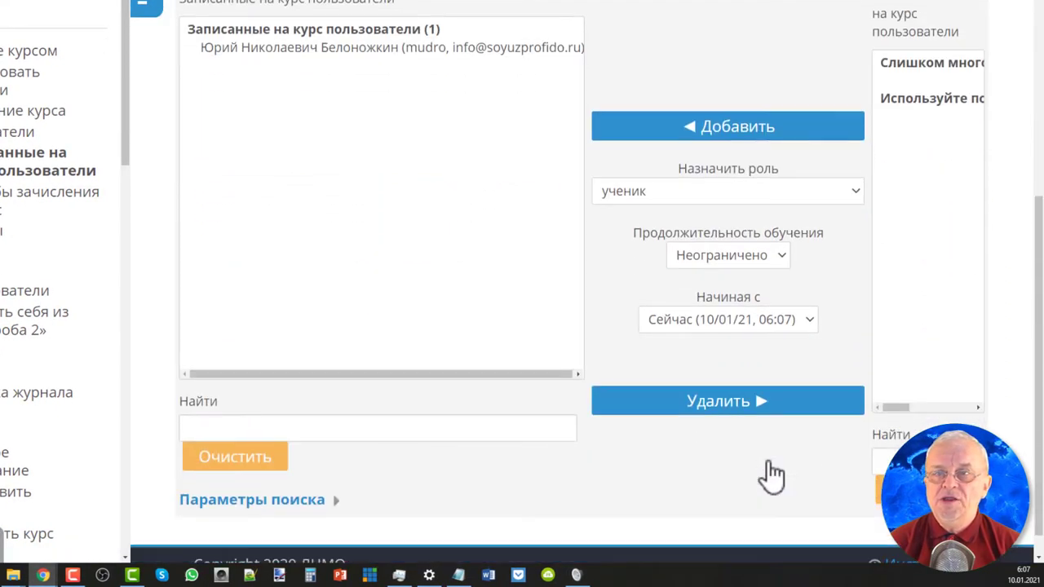
click(150, 10)
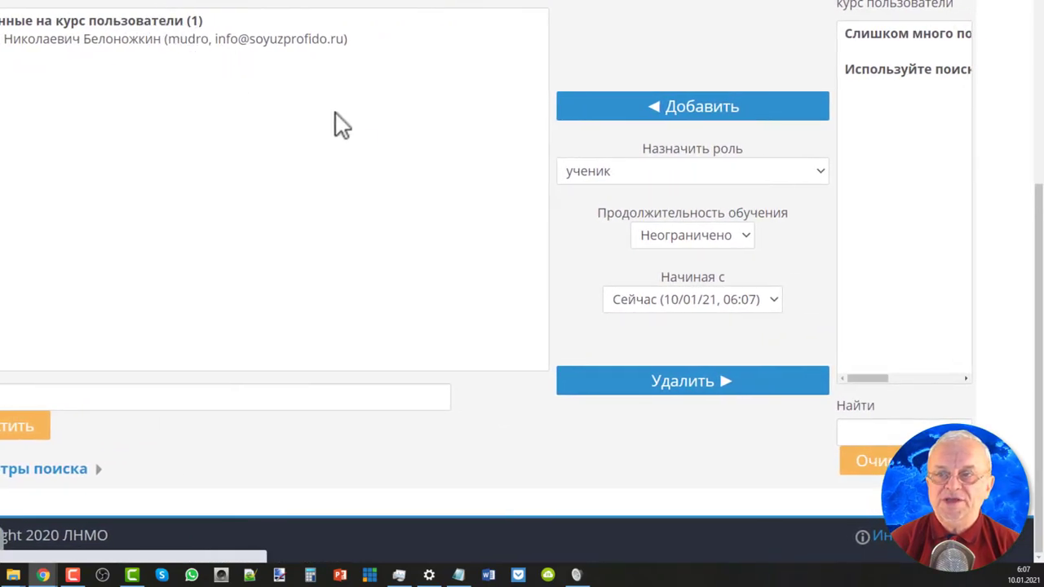
click(855, 428)
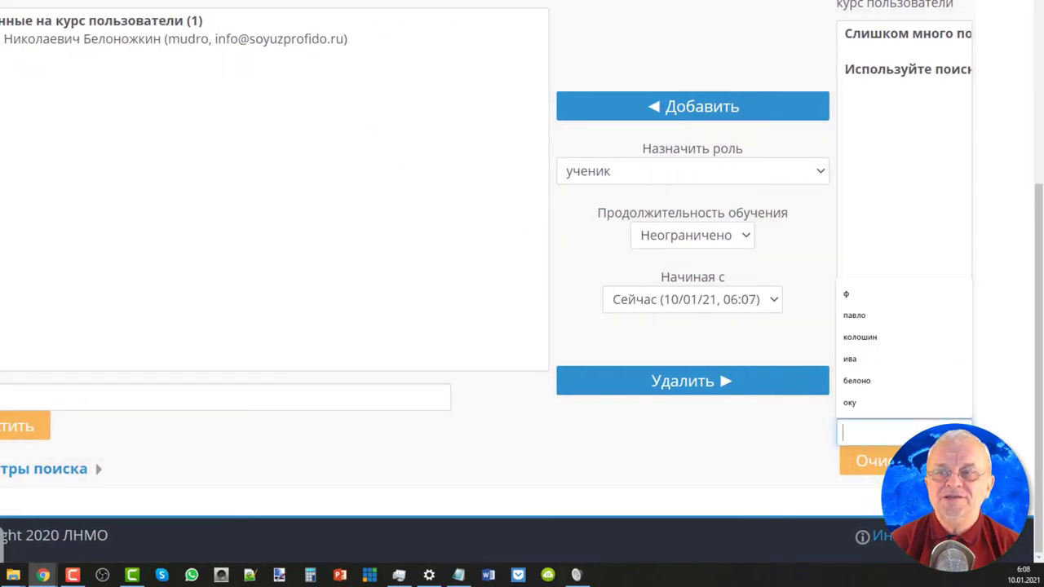
Search not-enrolled users by the user's name, select the first match, keep student role and start now.
text(чистя)
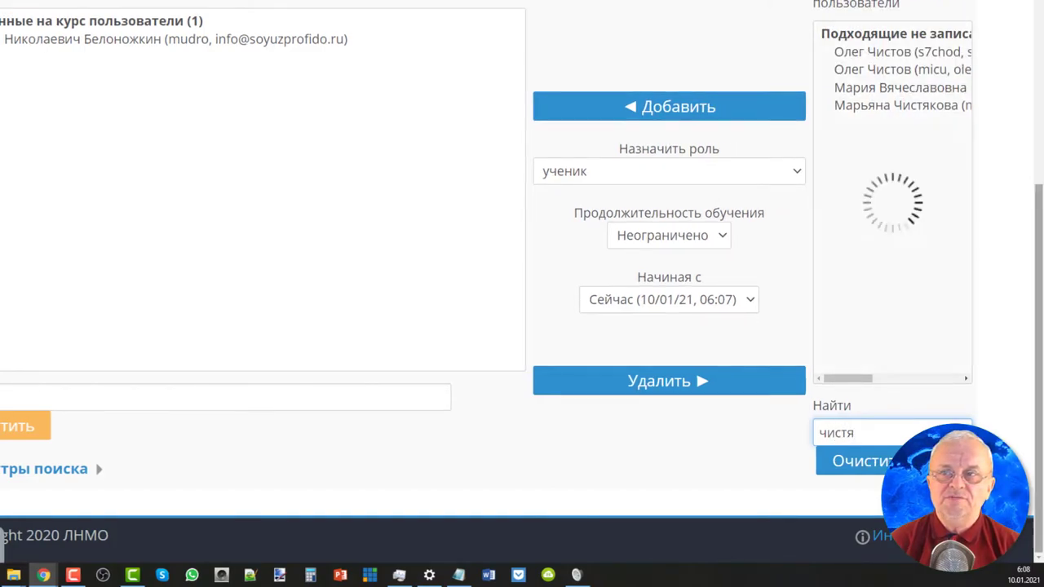
click(867, 57)
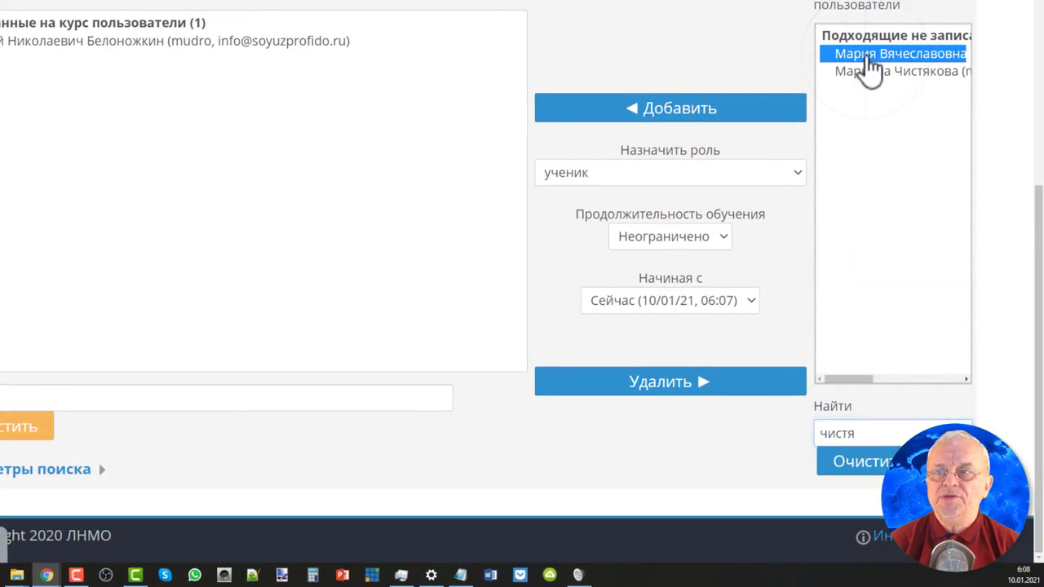
click(798, 181)
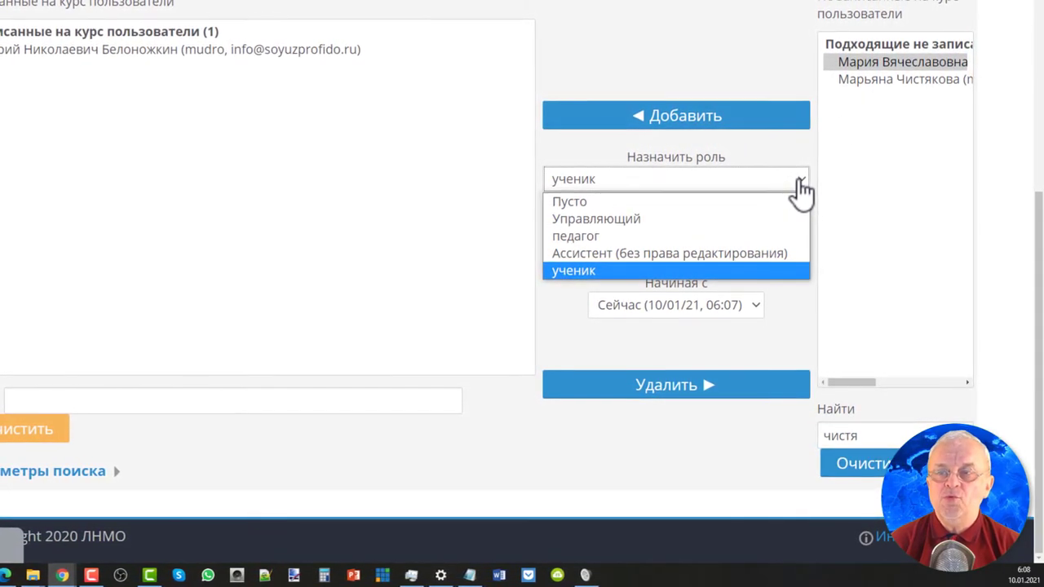
click(803, 187)
click(764, 317)
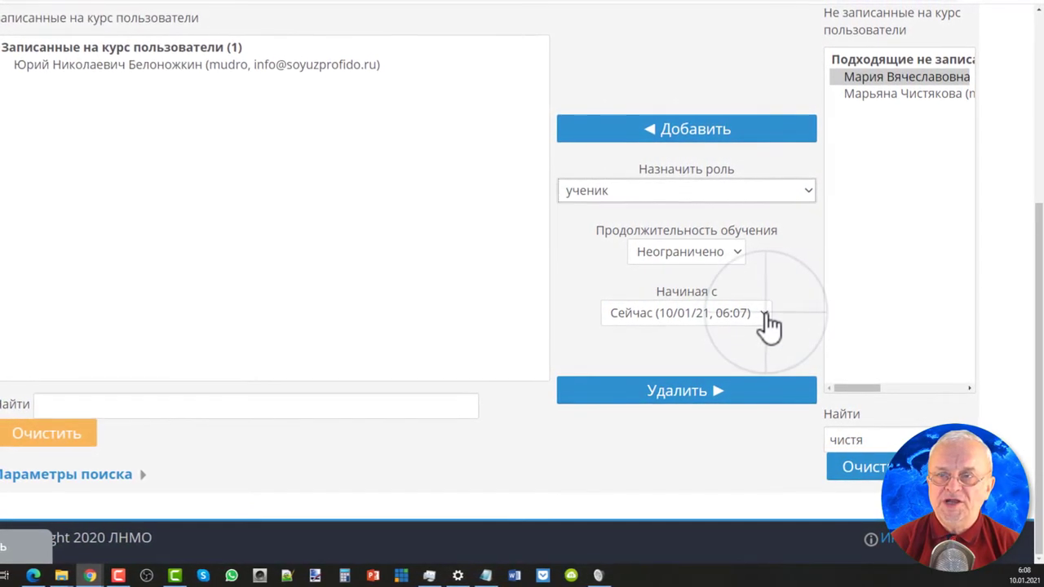
click(764, 313)
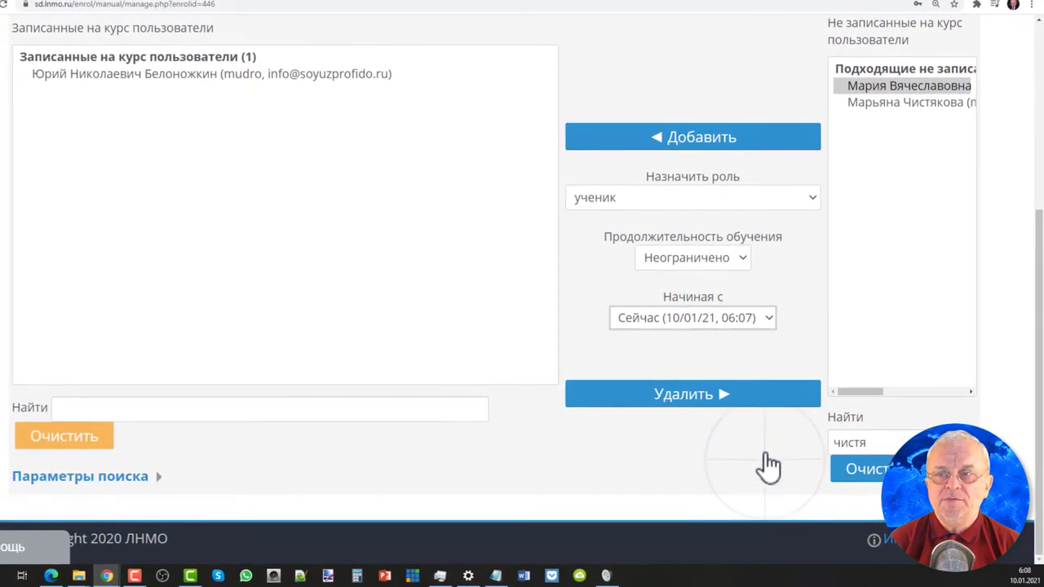
Leave the enrolment duration unlimited and open the course navigation drawer.
click(739, 257)
drag(751, 298, 750, 263)
click(773, 269)
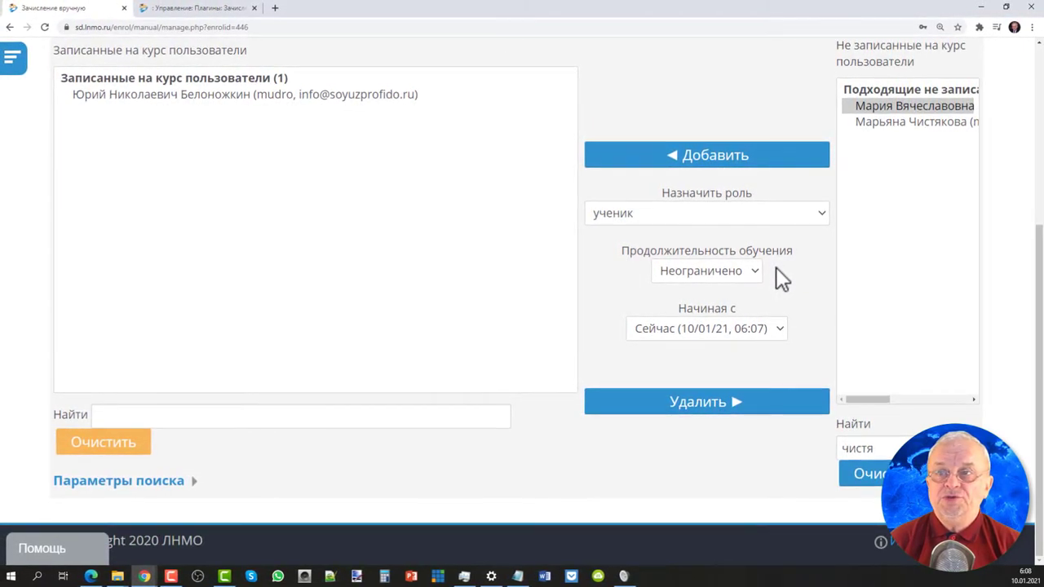
click(724, 164)
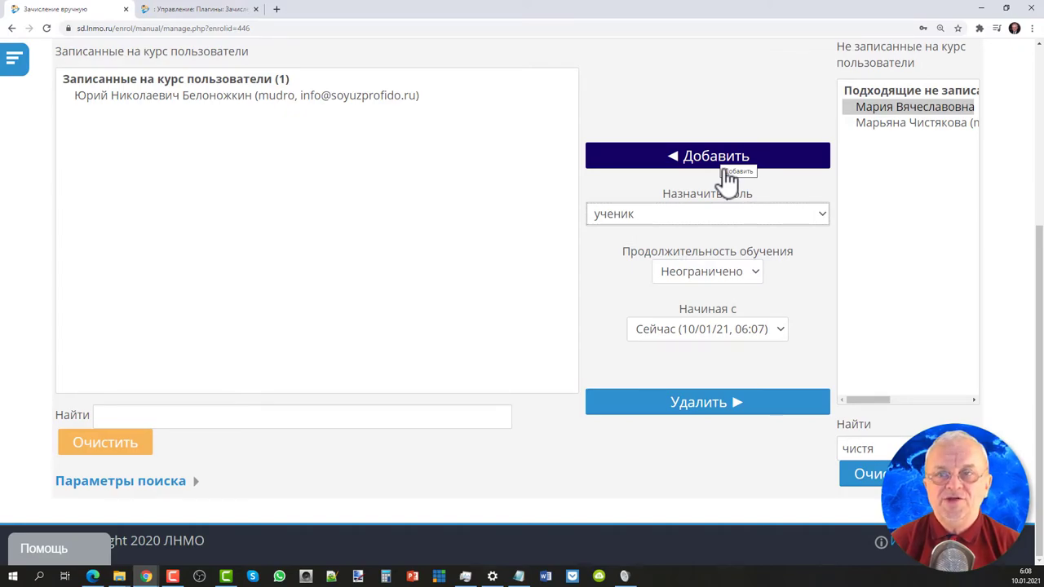
click(16, 62)
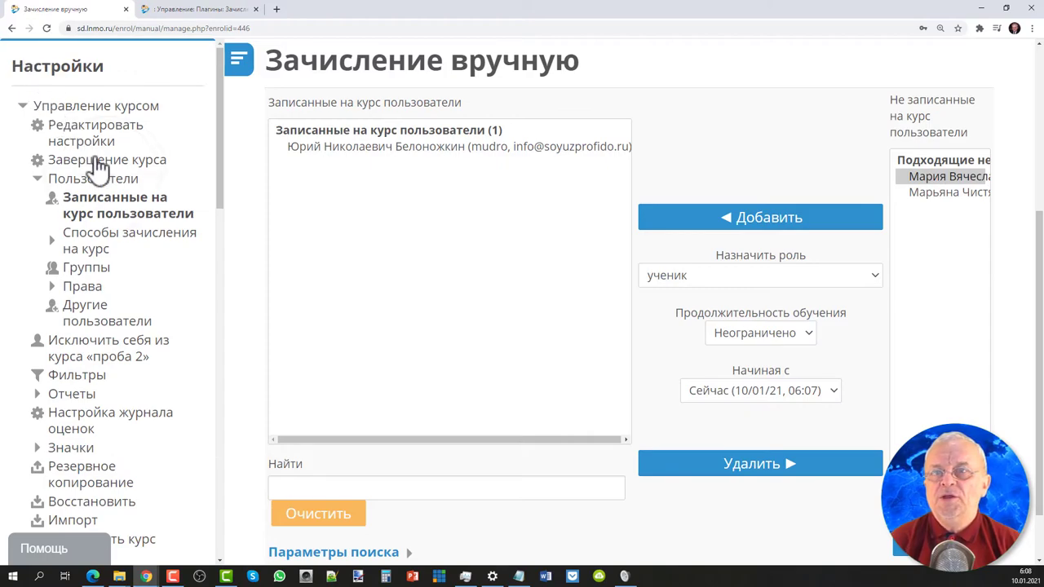
Open Участники from the course administration Users section and review the single педагог participant.
click(116, 184)
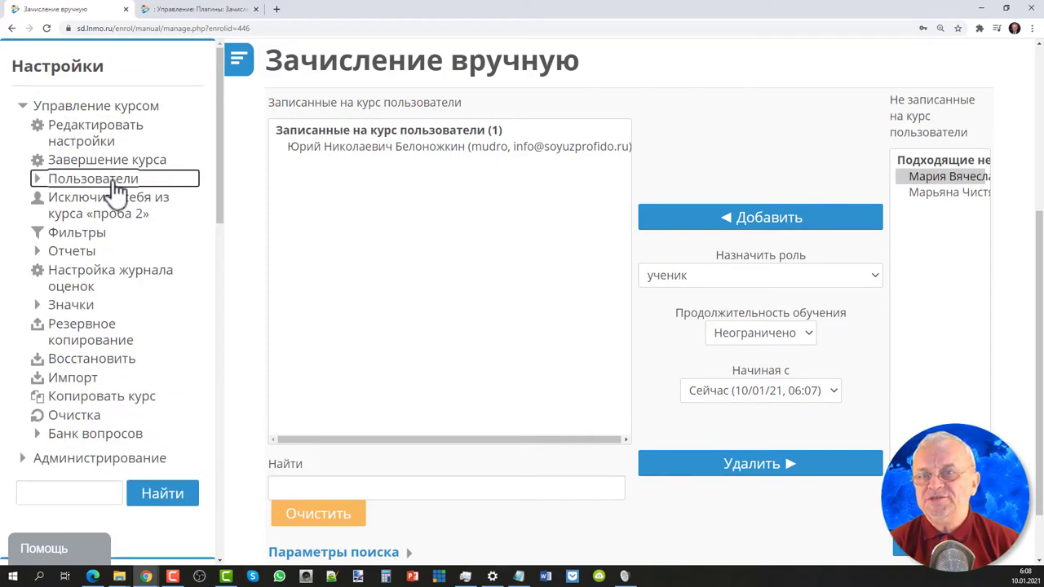
click(117, 183)
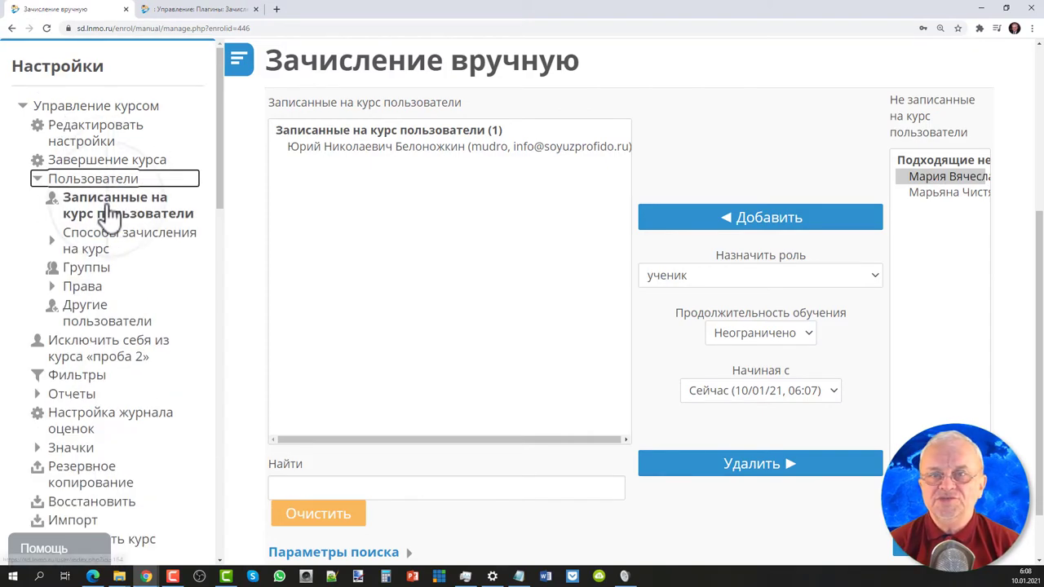
click(111, 216)
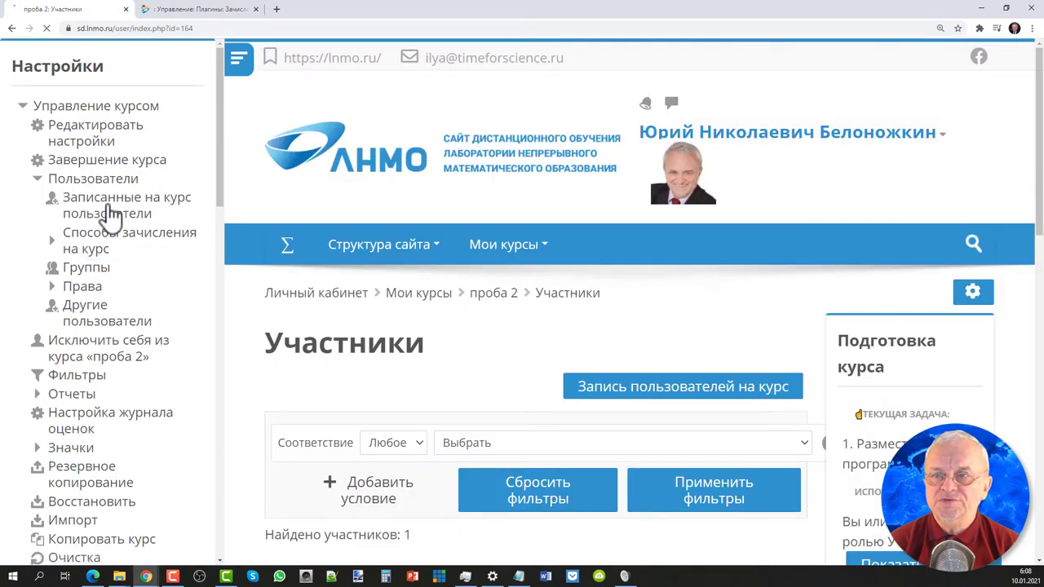
click(245, 70)
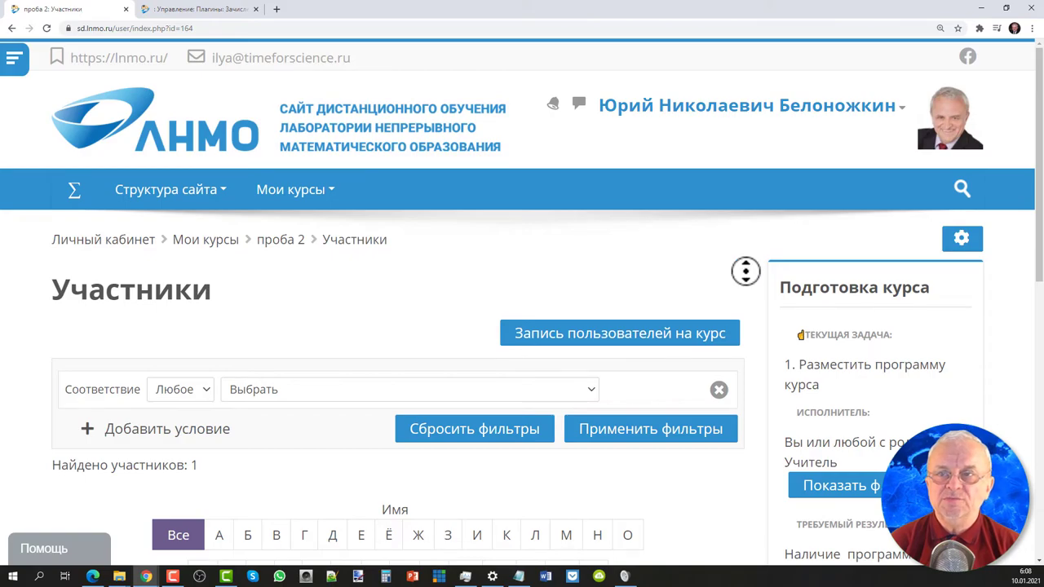
scroll(746, 272, down, 4)
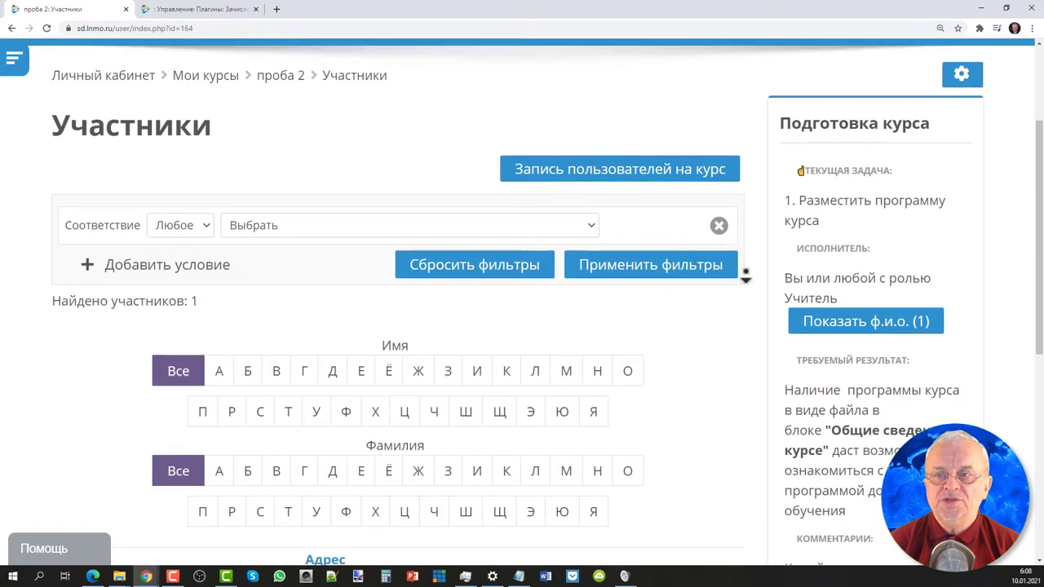
scroll(746, 277, down, 5)
scroll(750, 275, down, 5)
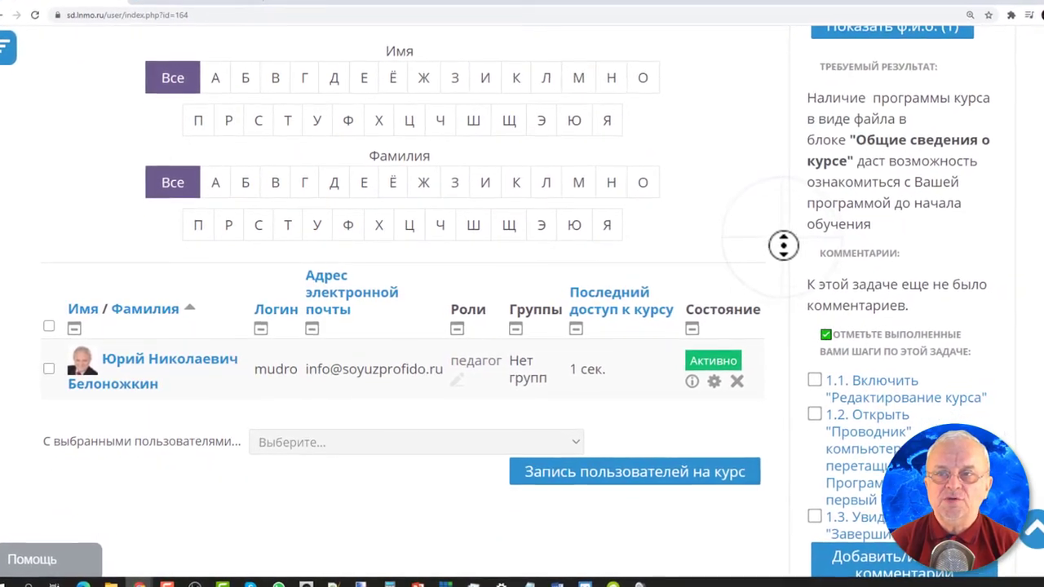
scroll(797, 235, up, 5)
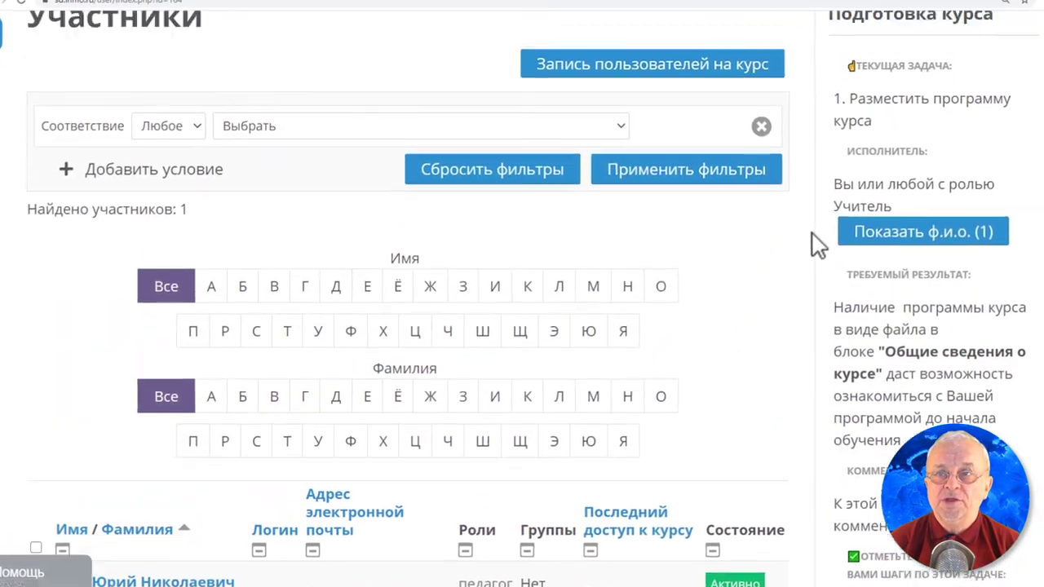
Search for the user by name and enrol her in проба 2 with the ученик role.
click(714, 46)
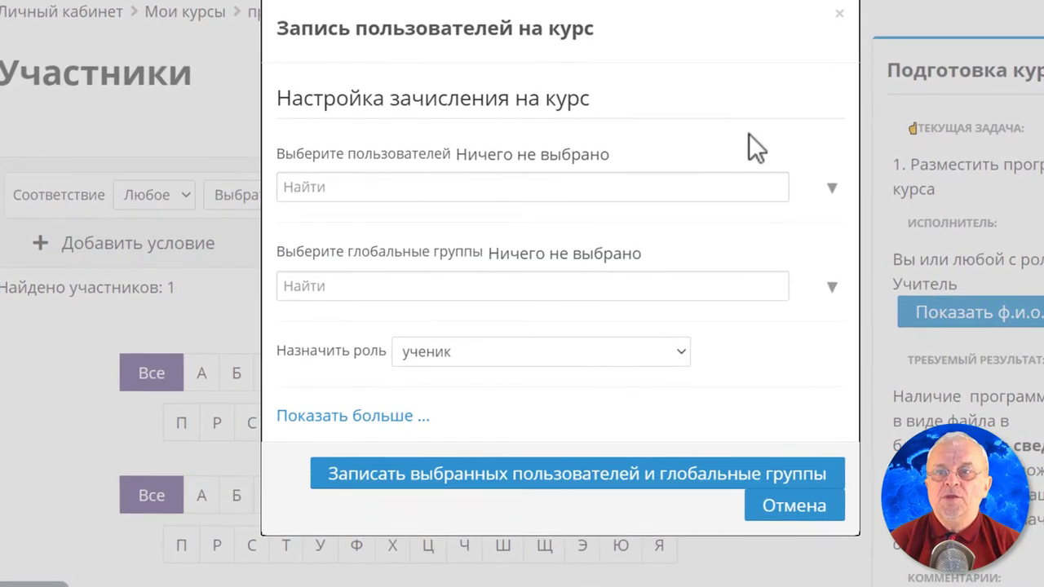
click(682, 346)
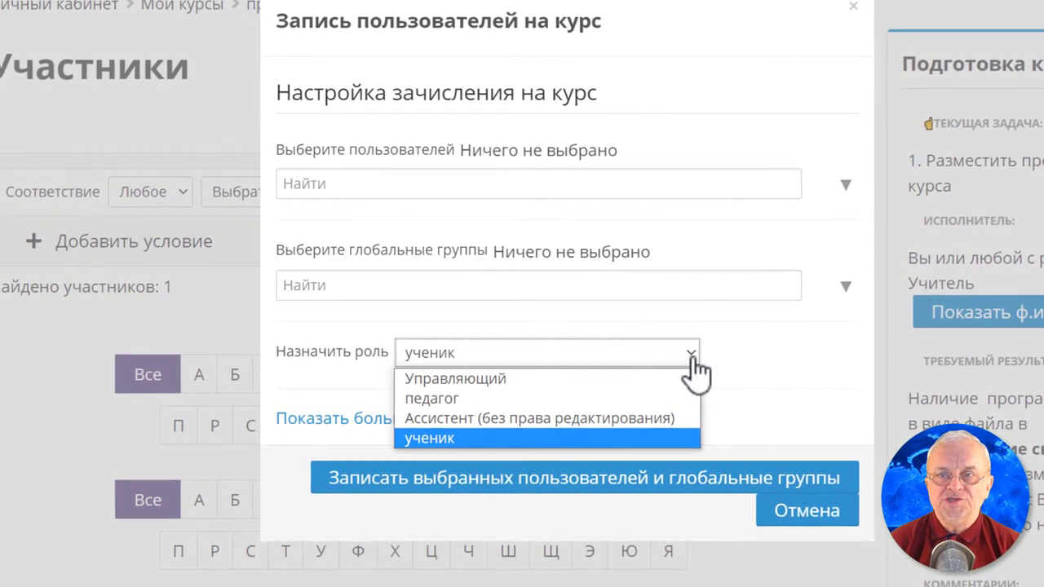
click(349, 184)
text(ч)
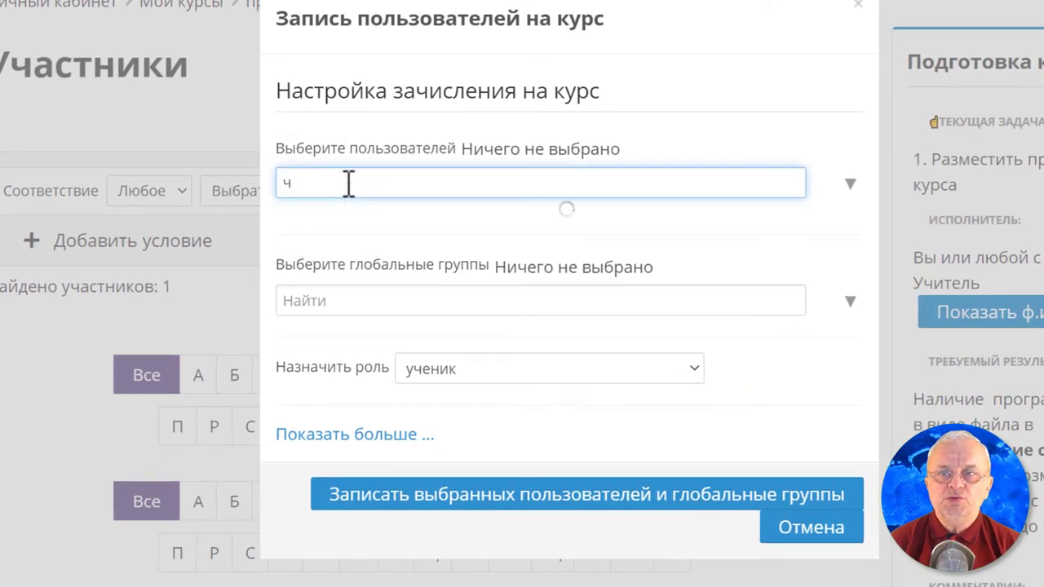
text(ит)
key(BackSpace)
text(ст)
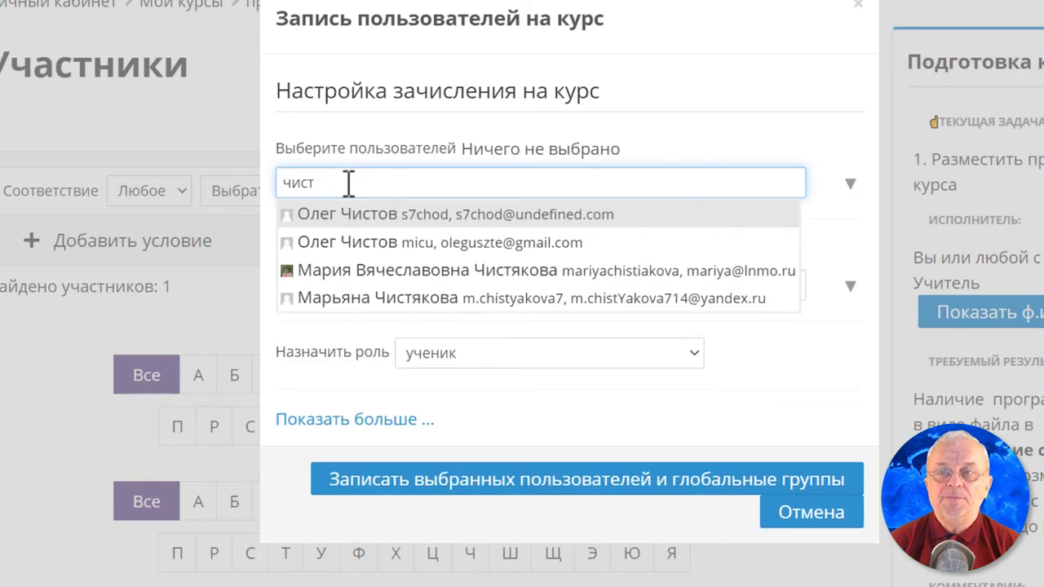
click(430, 286)
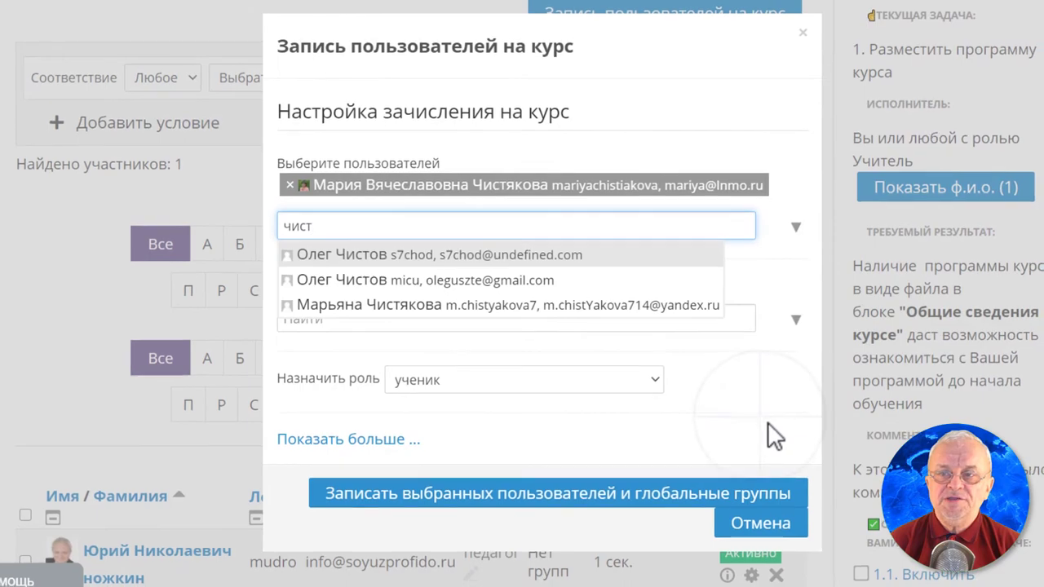
click(767, 422)
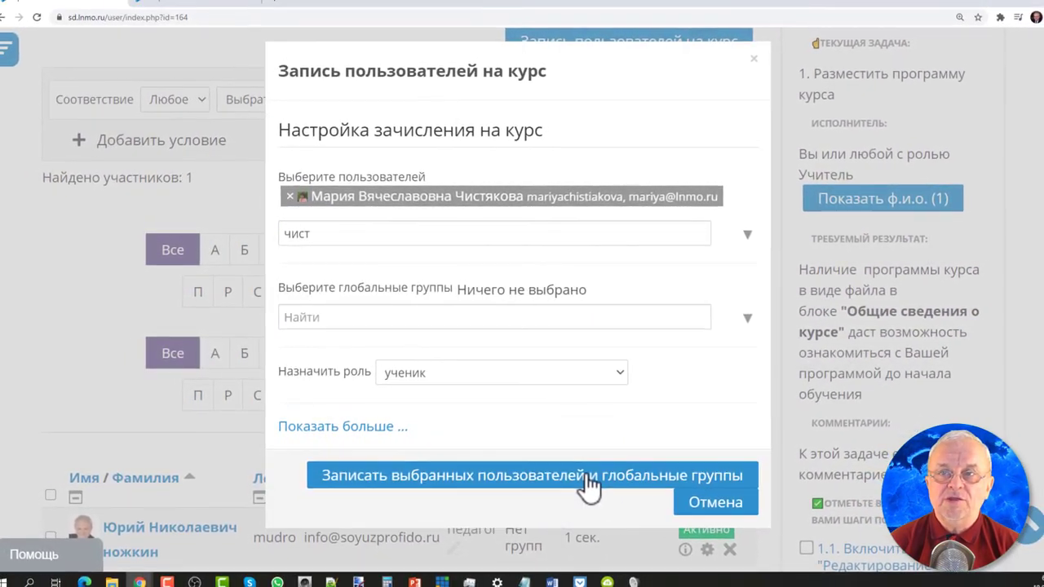
click(589, 487)
scroll(580, 480, down, 2)
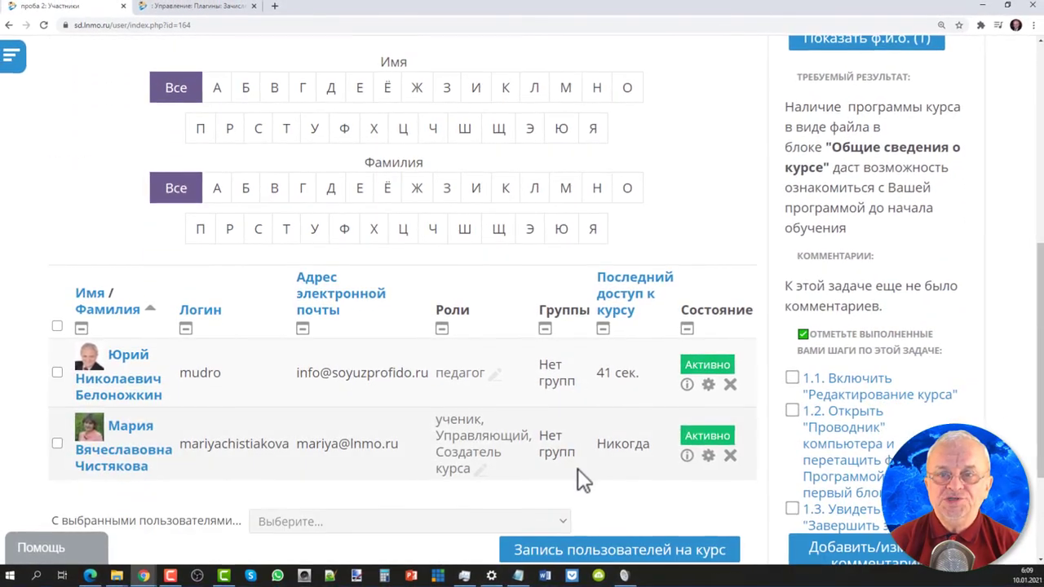
Unenrol the newly added ученик using the X icon on her row, confirming with Исключить.
scroll(580, 477, down, 1)
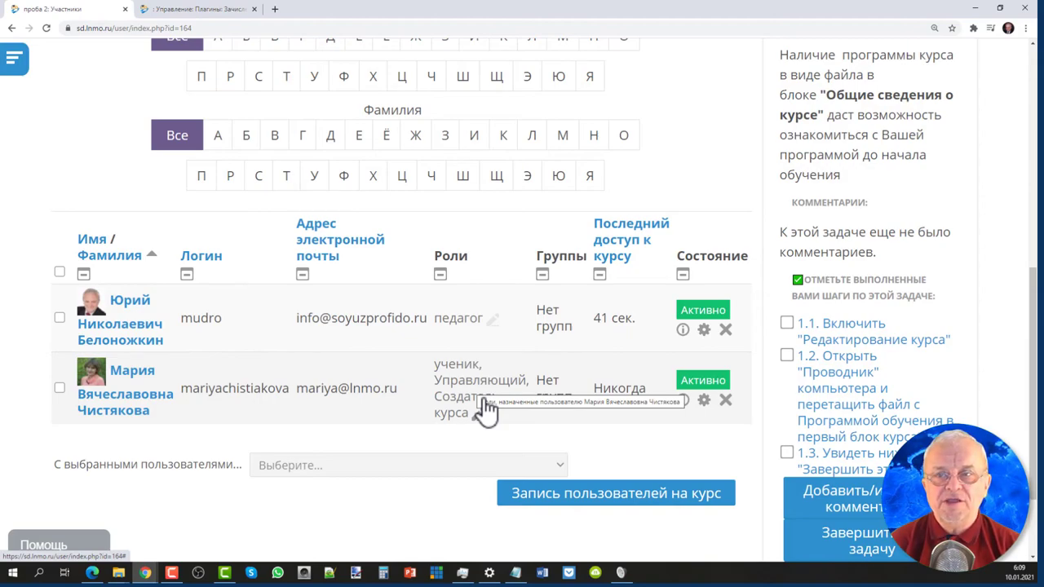
click(725, 400)
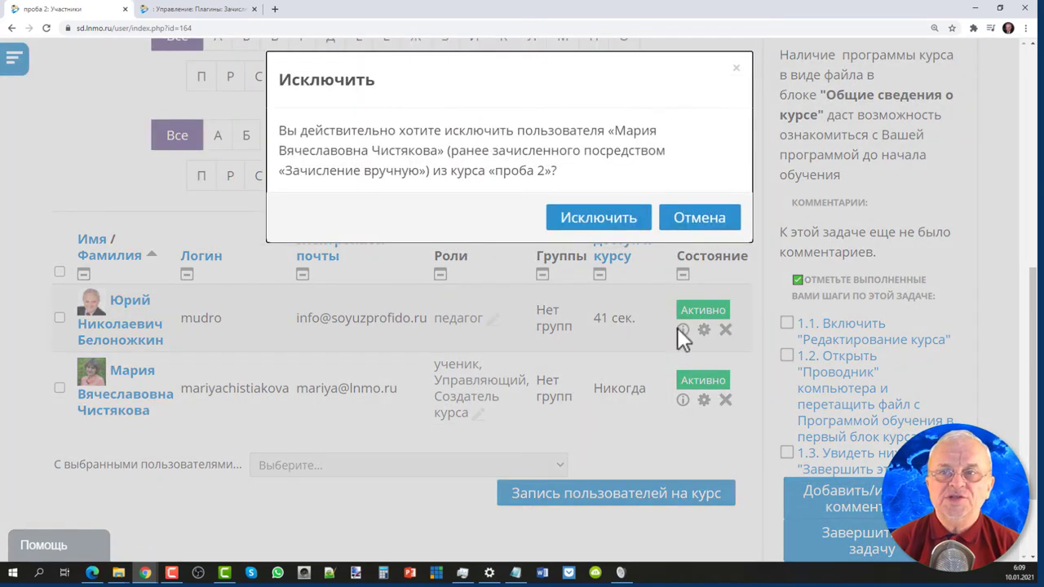
click(599, 218)
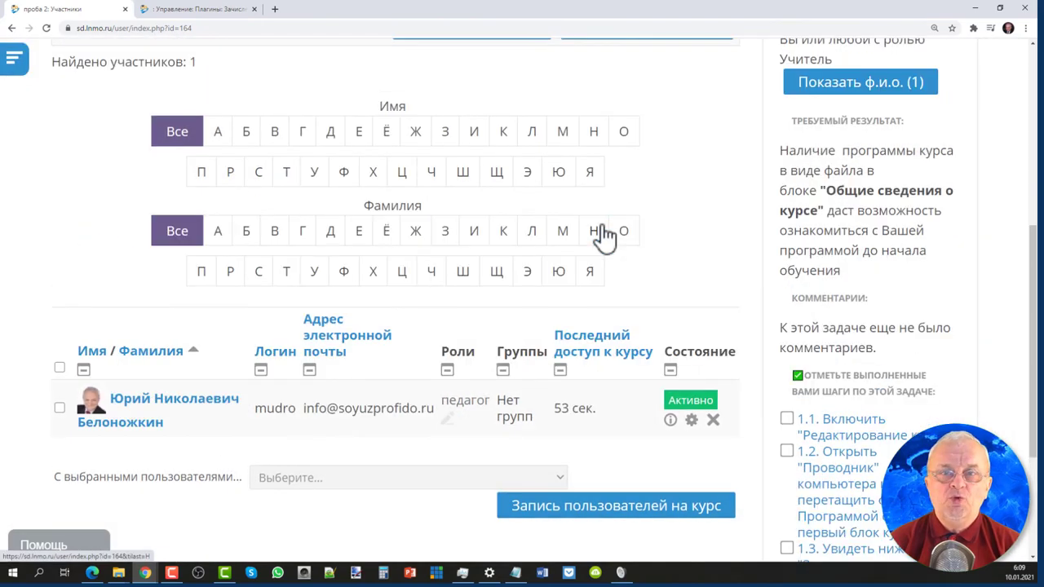